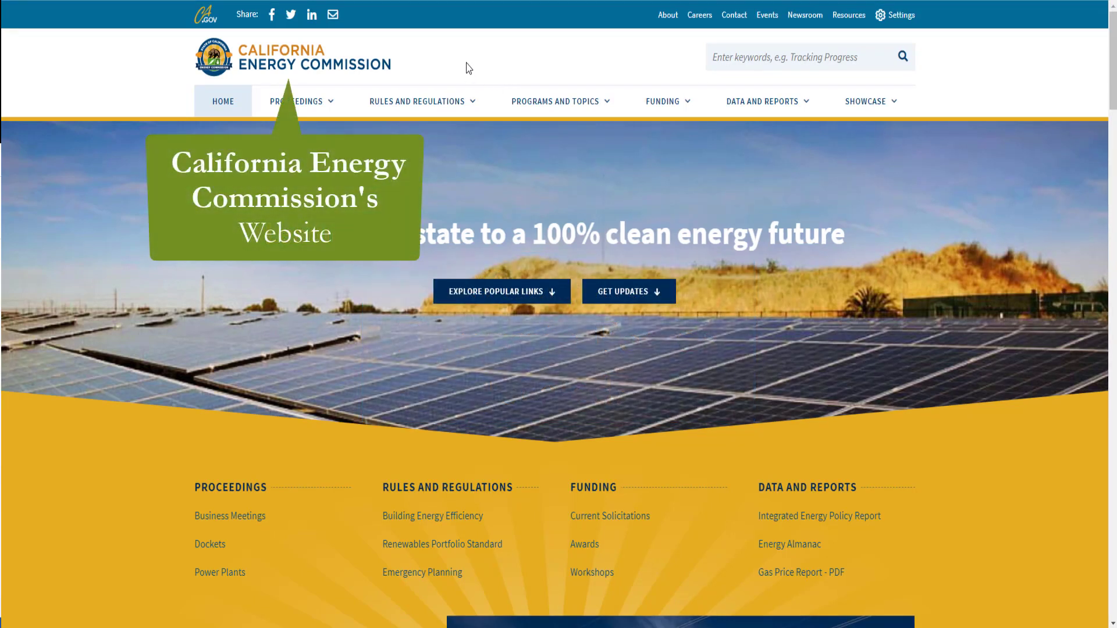
# Step: Go through Rules and Regulations and Building Energy Efficiency to the Title 24 standards page
pyautogui.click(467, 104)
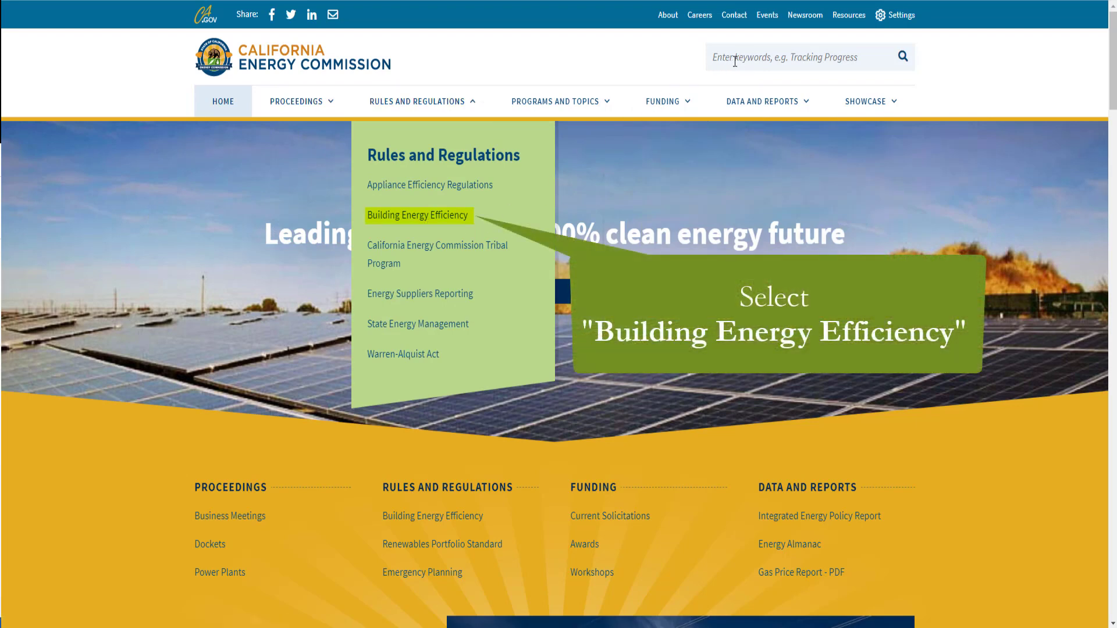
pyautogui.click(459, 218)
pyautogui.scroll(-1, 458, 225)
pyautogui.scroll(-3, 390, 227)
pyautogui.scroll(-3, 389, 219)
pyautogui.scroll(-2, 388, 225)
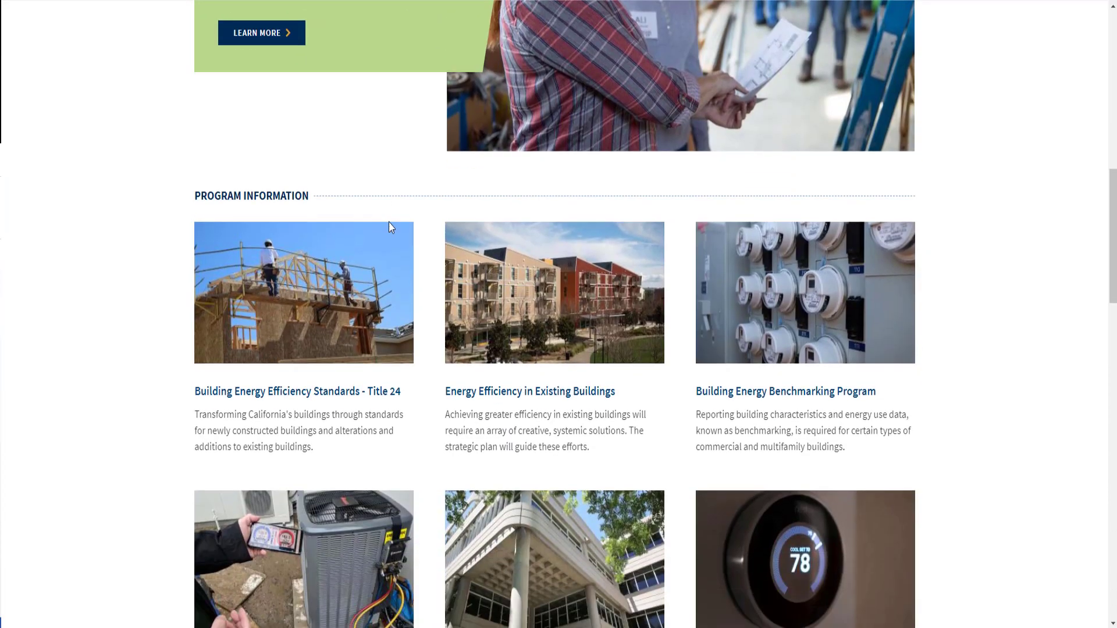
pyautogui.click(344, 320)
pyautogui.scroll(-3, 393, 349)
pyautogui.scroll(-2, 412, 350)
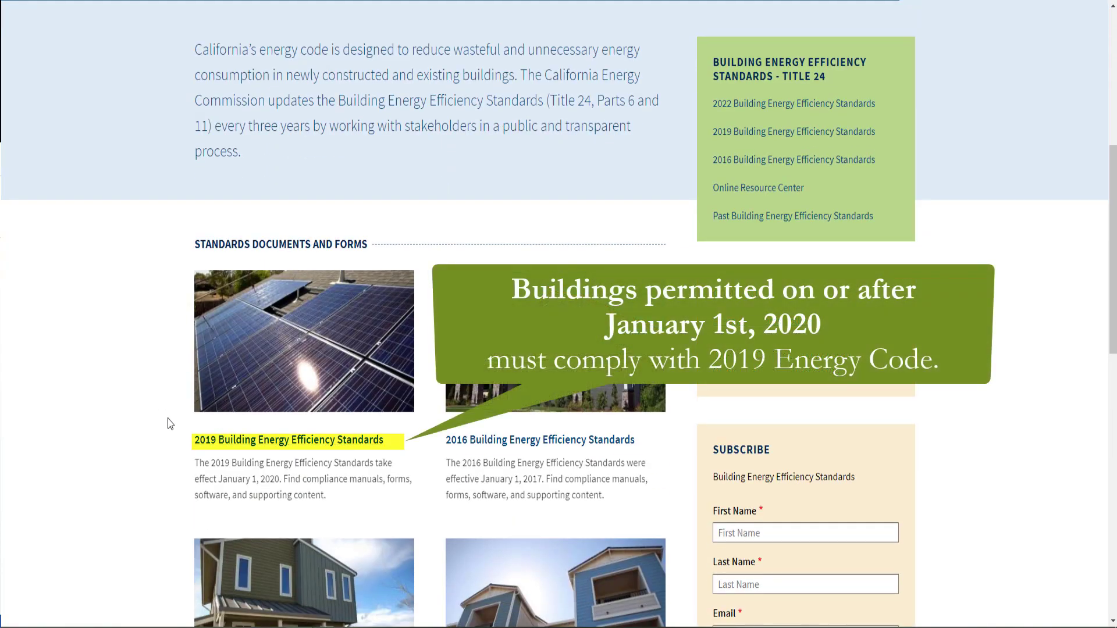
# Step: Open the 2019 standards, show its compliance forms and open the nonresidential NRCC folder
pyautogui.click(226, 452)
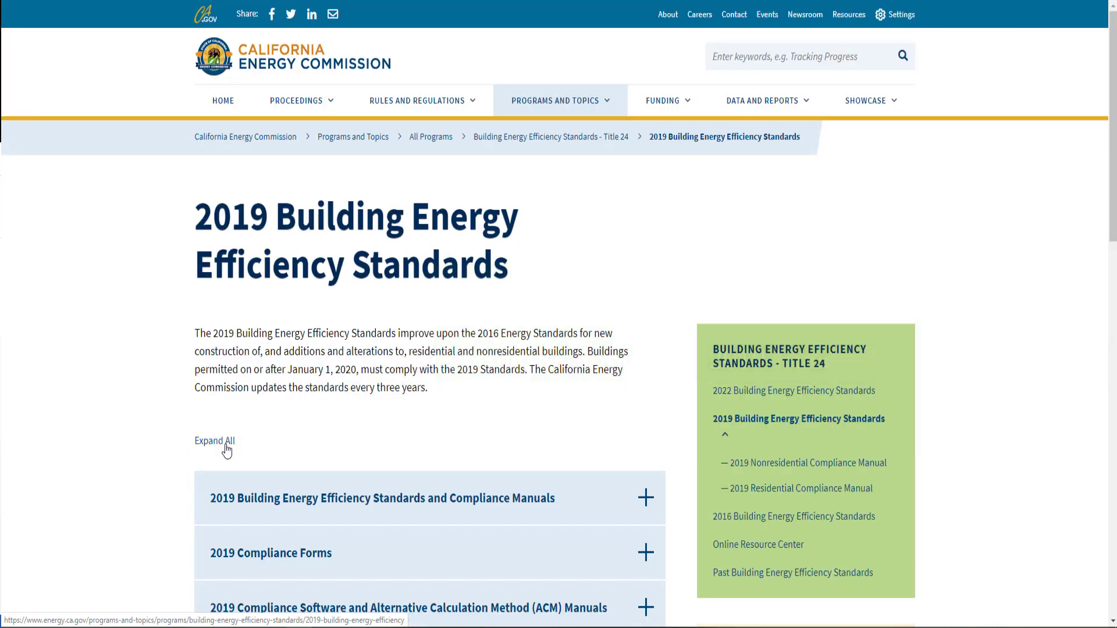
pyautogui.scroll(-2, 320, 465)
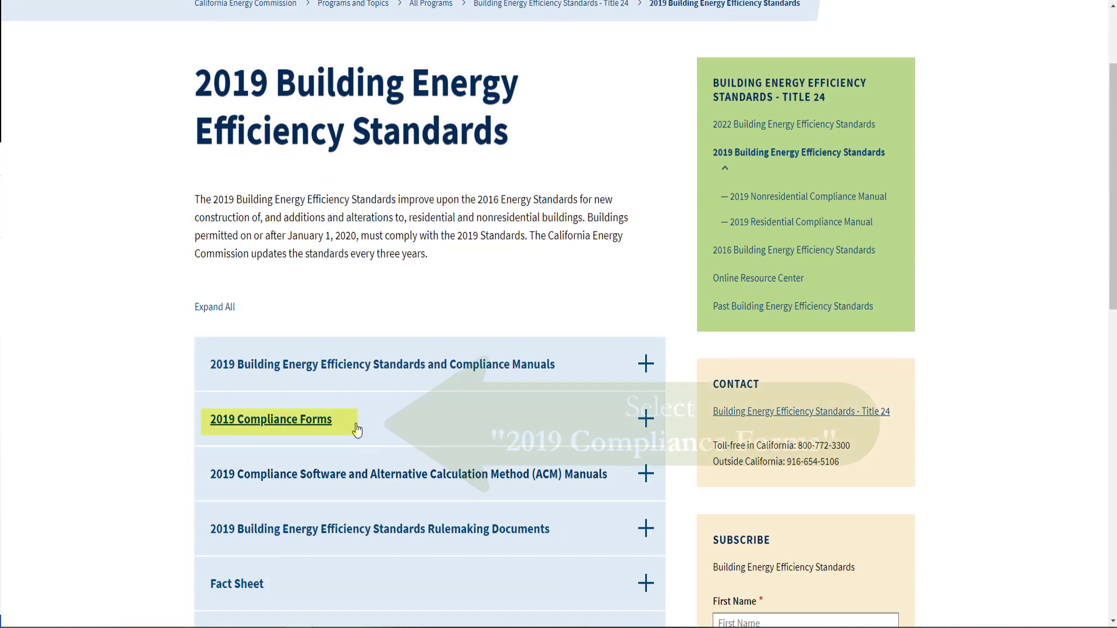
pyautogui.click(319, 426)
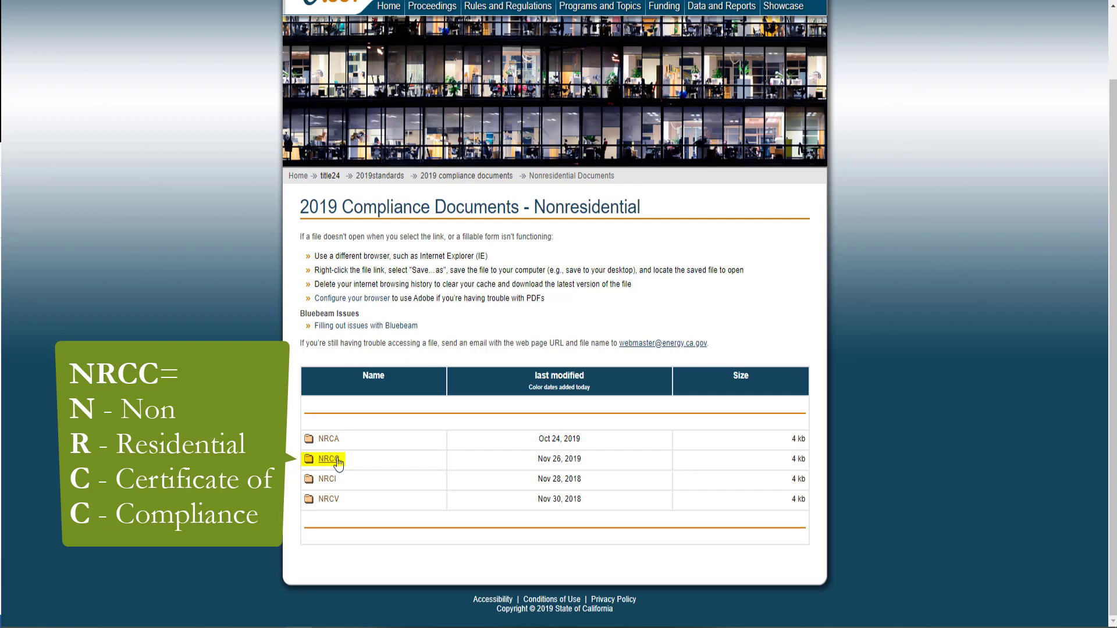
pyautogui.click(339, 462)
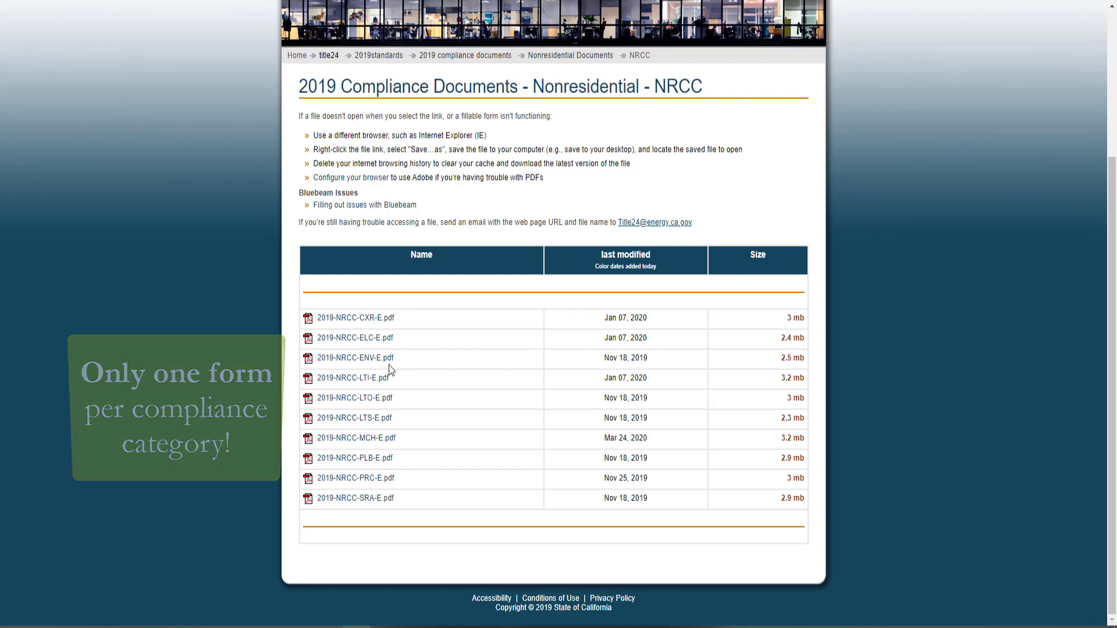
# Step: Download 2019-NRCC-ENV-E.pdf and save it from Chrome's PDF viewer for Acrobat Reader
pyautogui.click(354, 360)
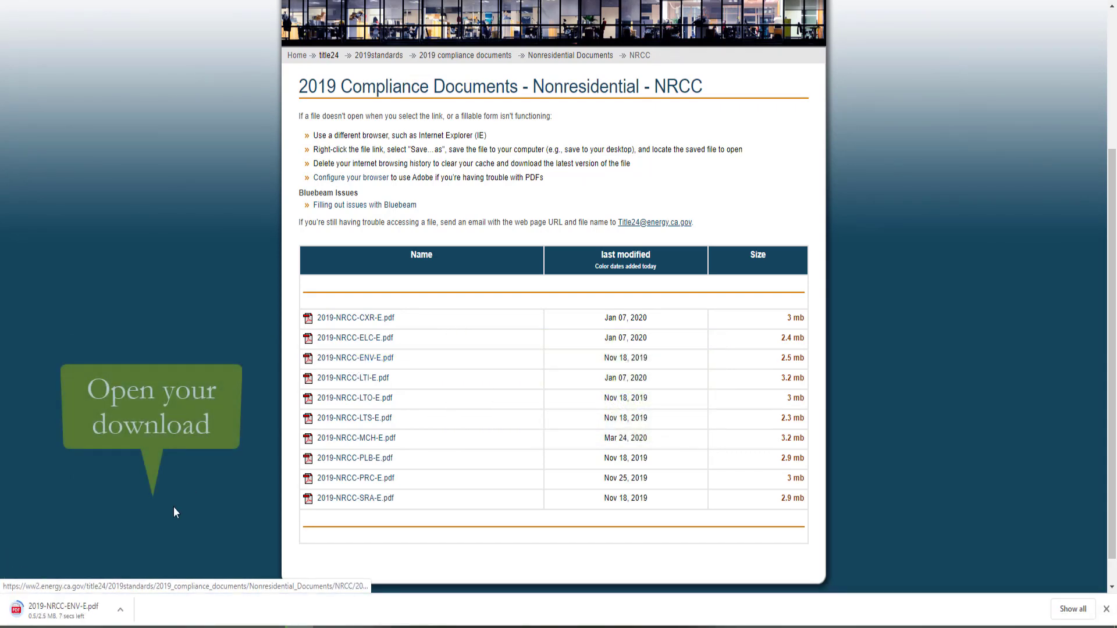
pyautogui.click(121, 611)
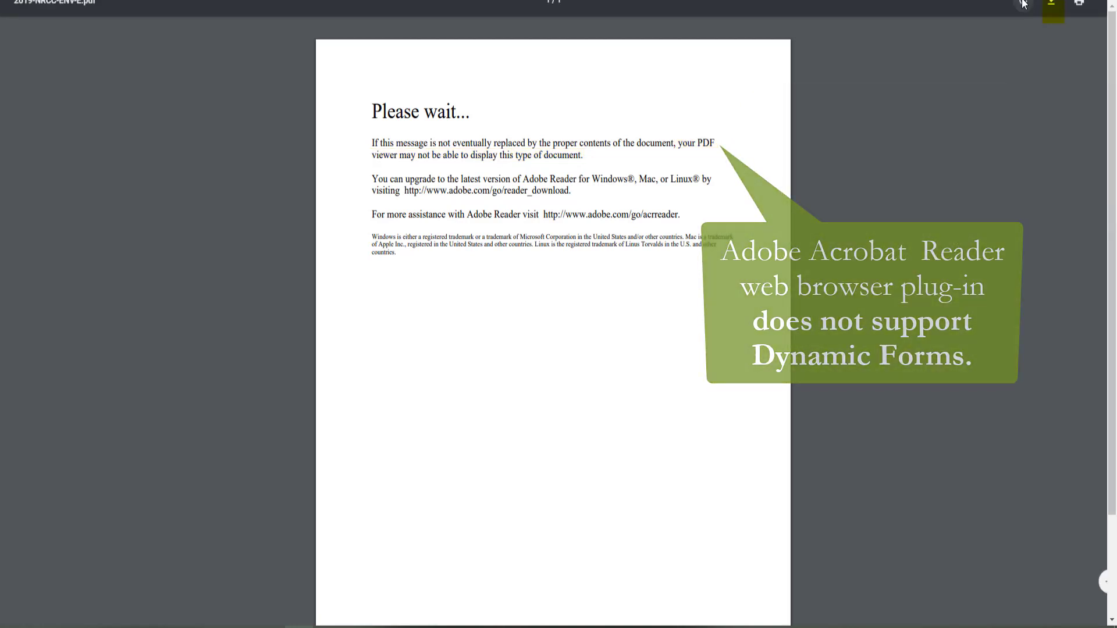
pyautogui.moveTo(1052, 15)
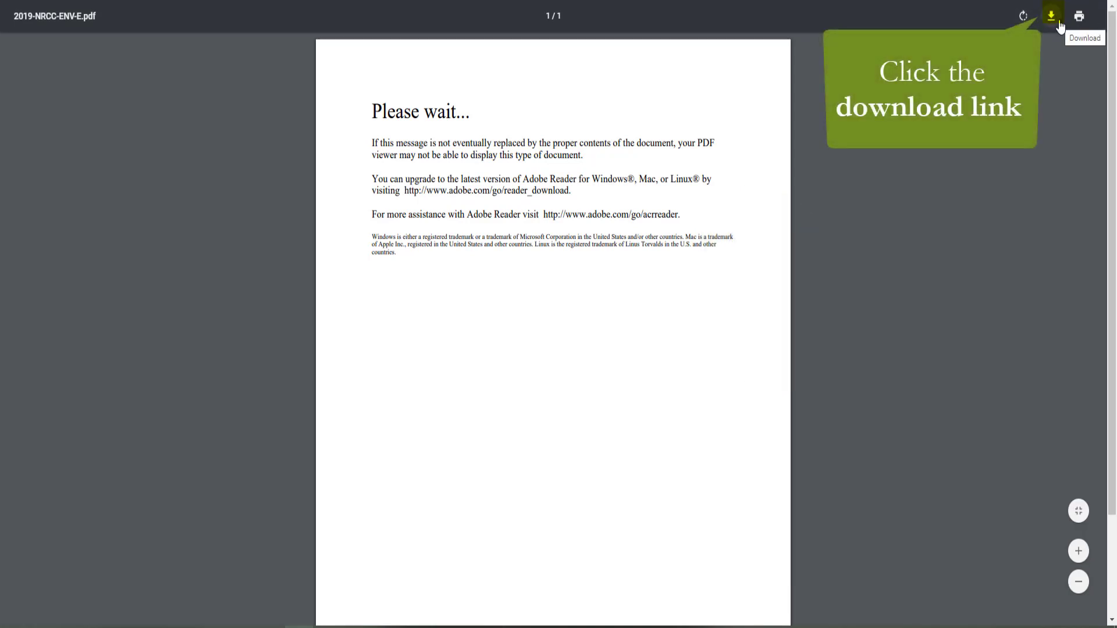
pyautogui.click(1056, 21)
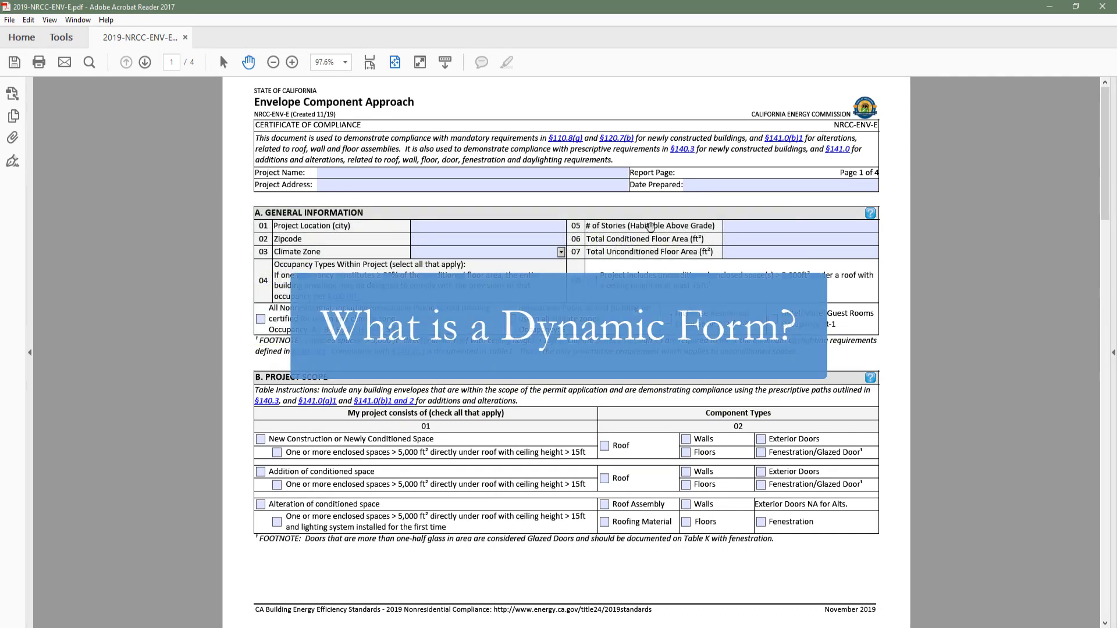
# Step: Enter San Rafael, climate zone 2, all nonresidential, new construction, and framed walls
pyautogui.click(534, 226)
pyautogui.write('San Rafael')
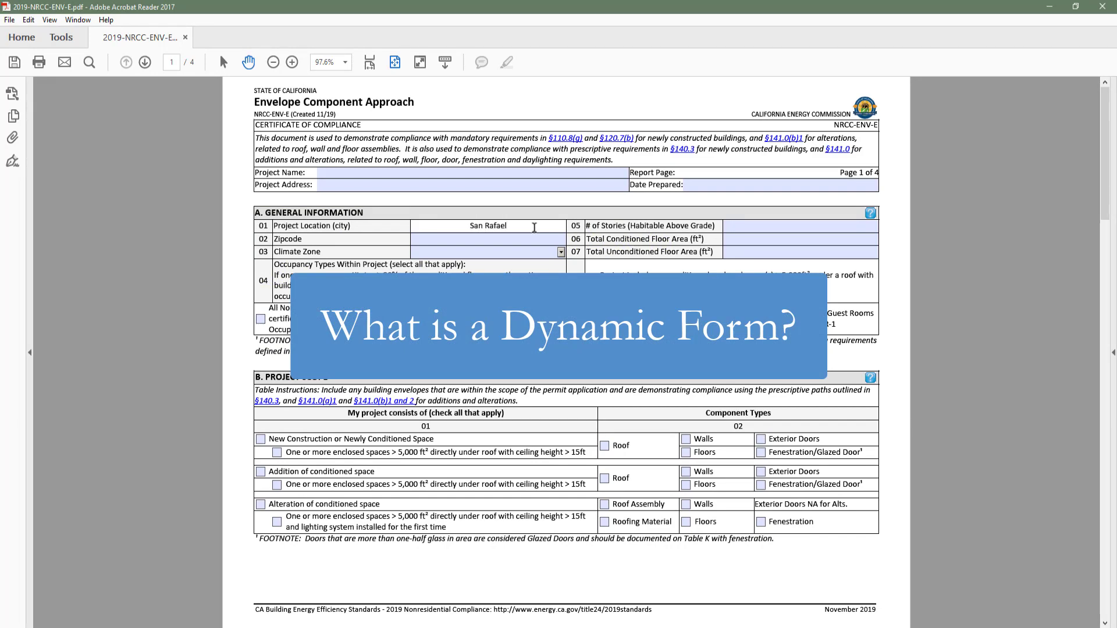
pyautogui.click(562, 252)
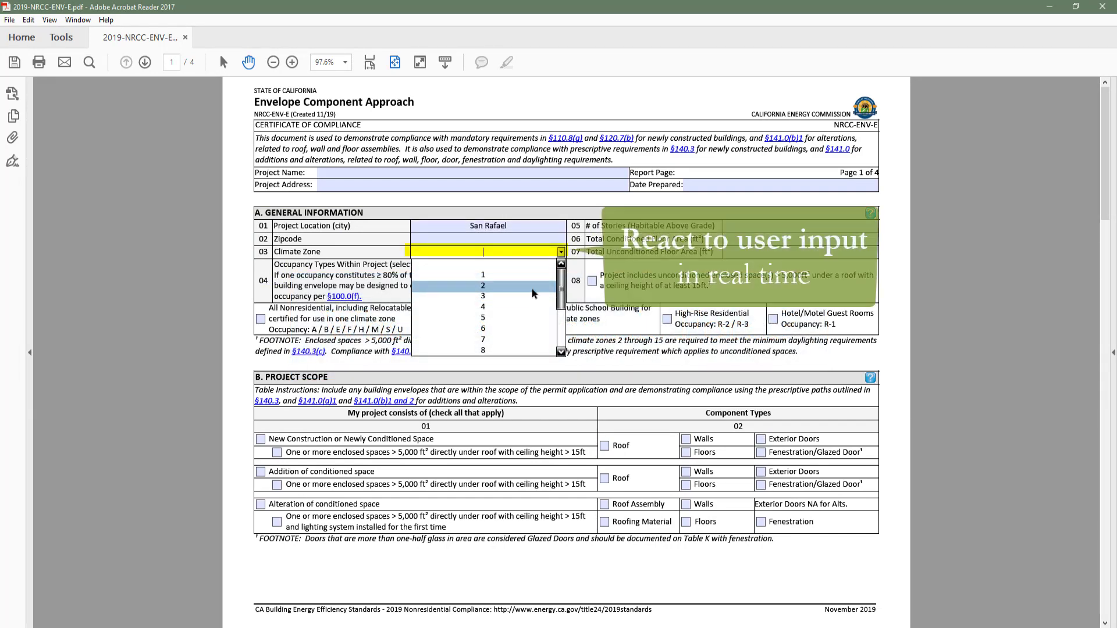
pyautogui.click(529, 281)
pyautogui.click(260, 320)
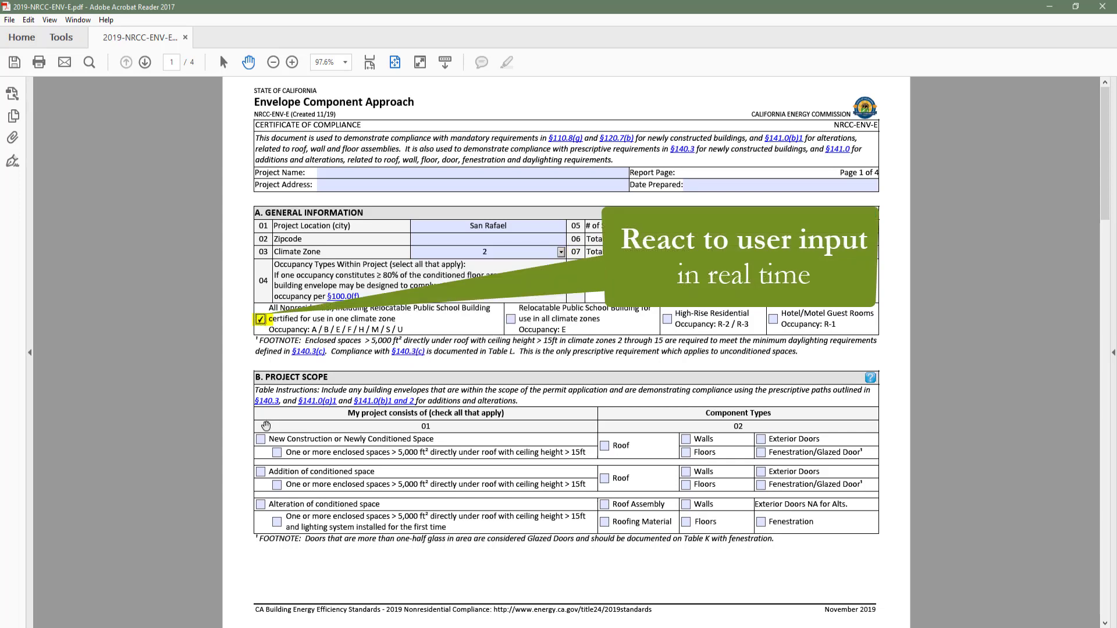
pyautogui.click(260, 440)
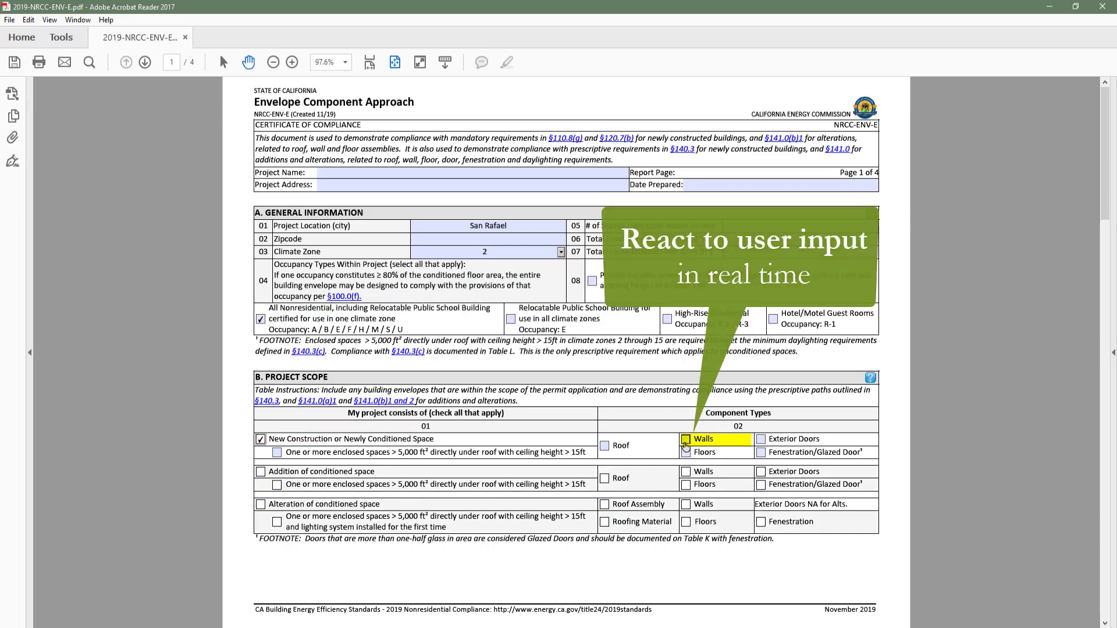
pyautogui.click(686, 440)
pyautogui.scroll(-3, 714, 452)
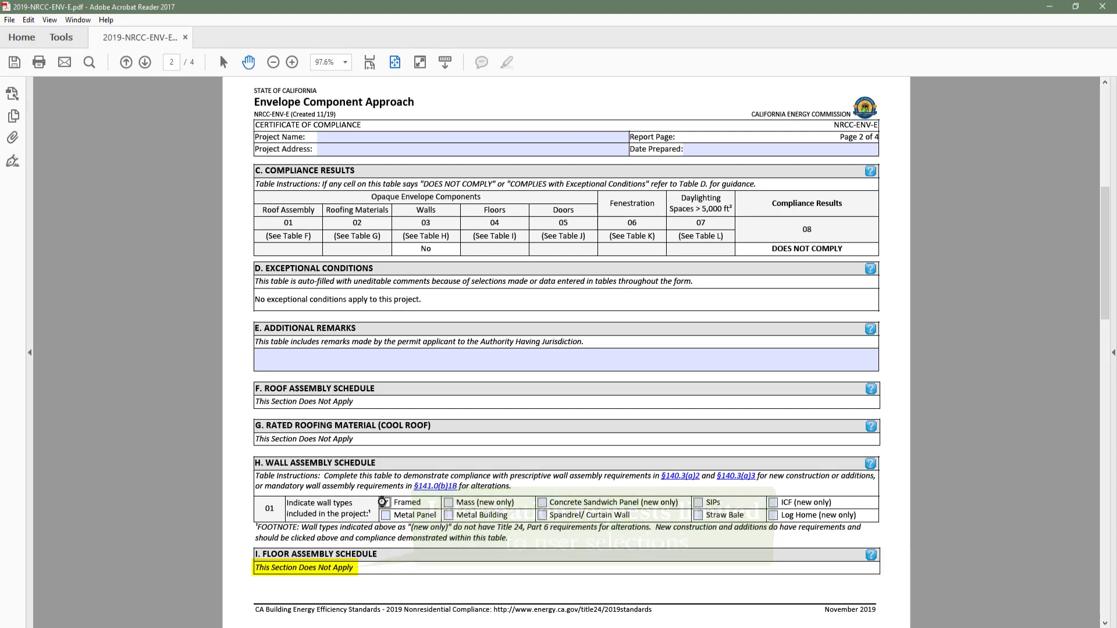
pyautogui.click(385, 503)
pyautogui.scroll(-3, 281, 262)
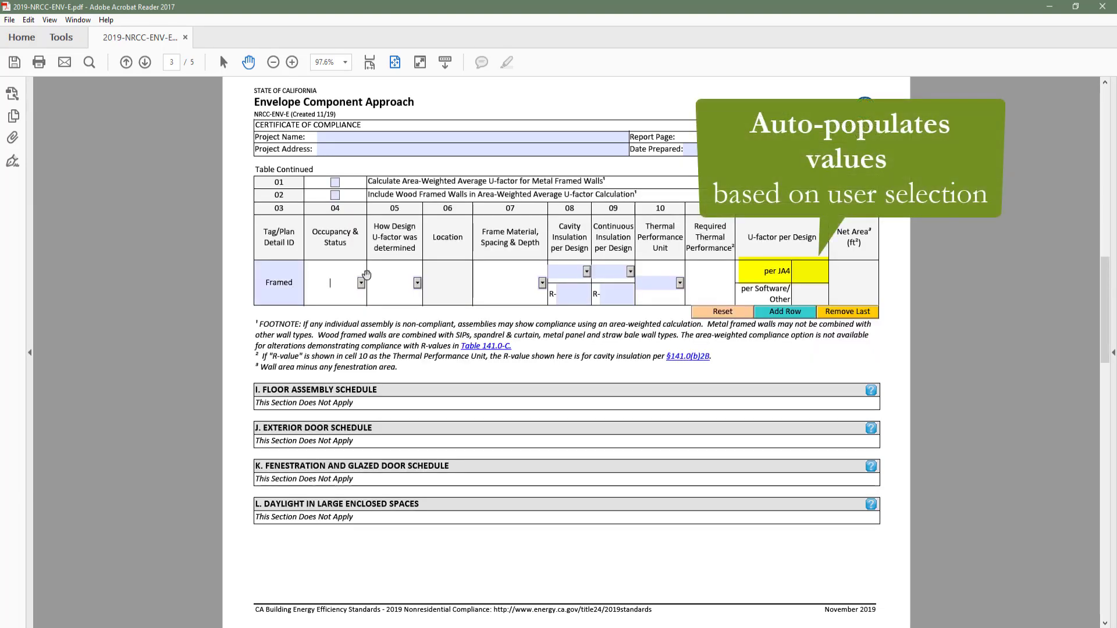
# Step: Set the wall row to R-15 cavity insulation and R-10 continuous insulation
pyautogui.click(458, 304)
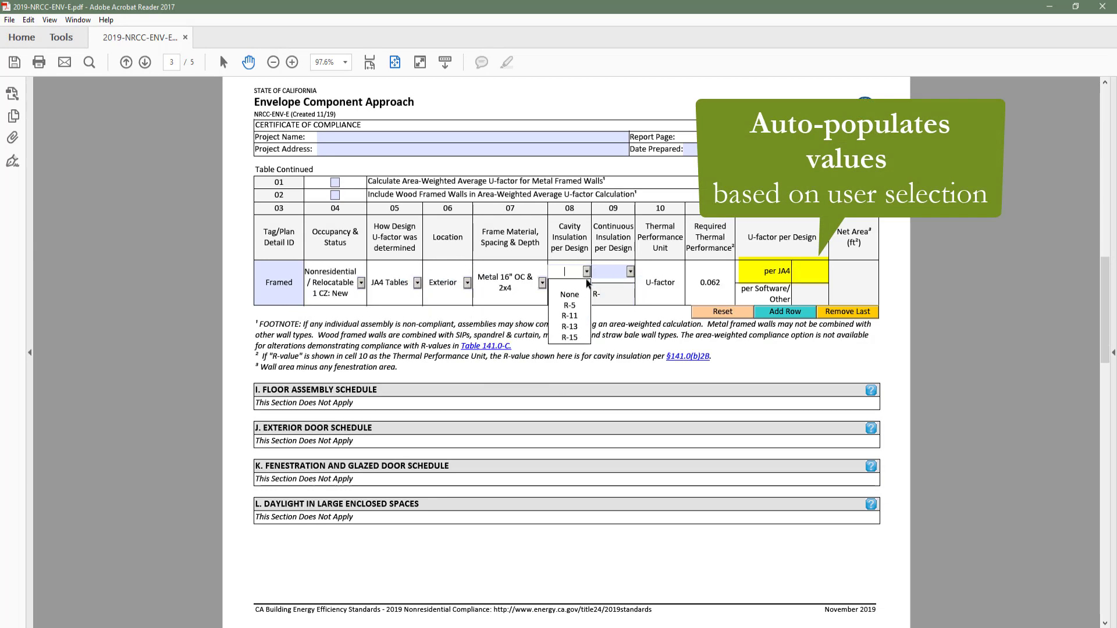
pyautogui.click(630, 272)
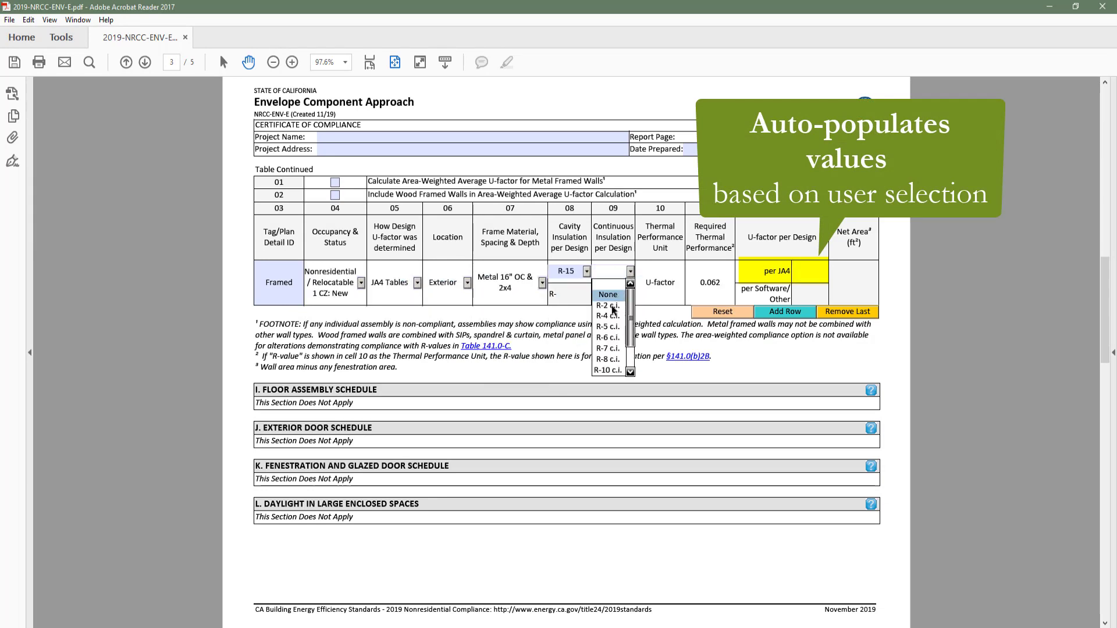
pyautogui.click(615, 303)
pyautogui.click(631, 271)
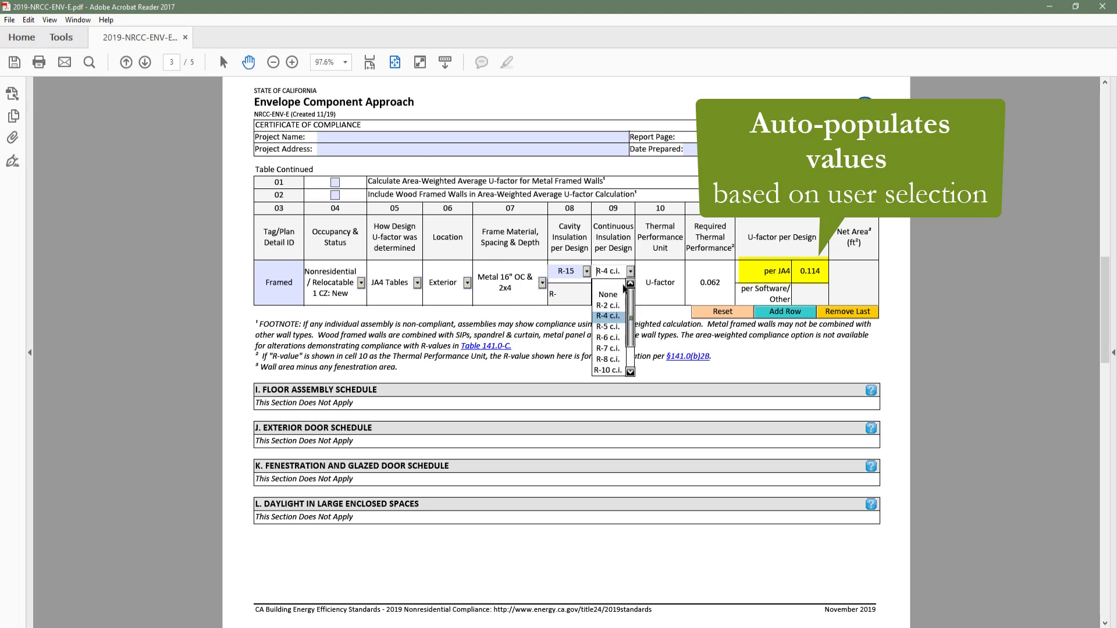
pyautogui.click(619, 337)
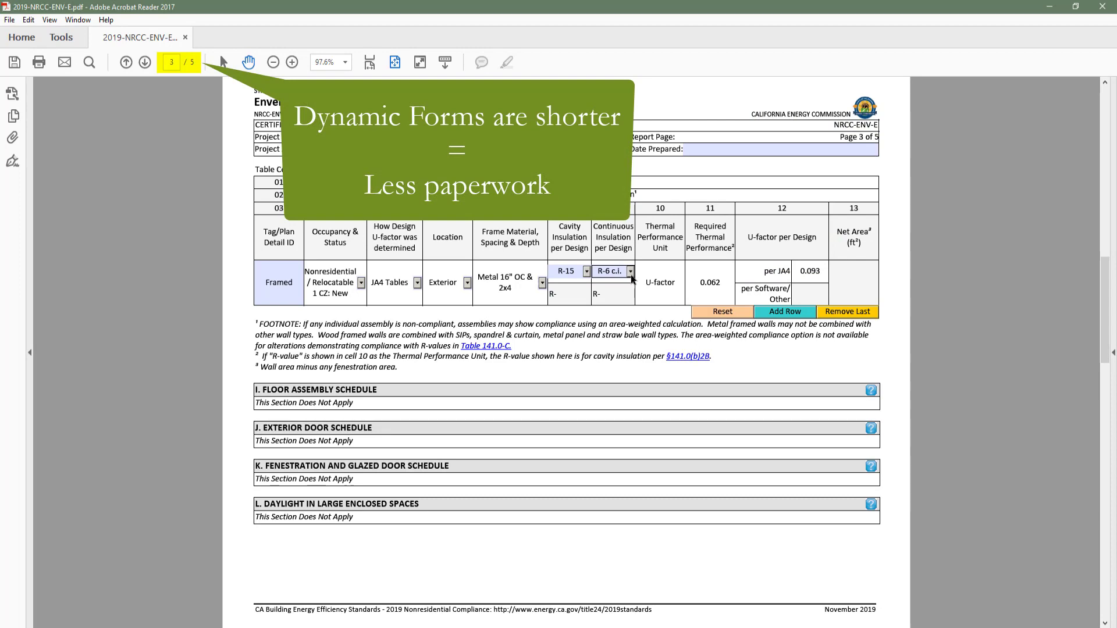
pyautogui.press('Down')
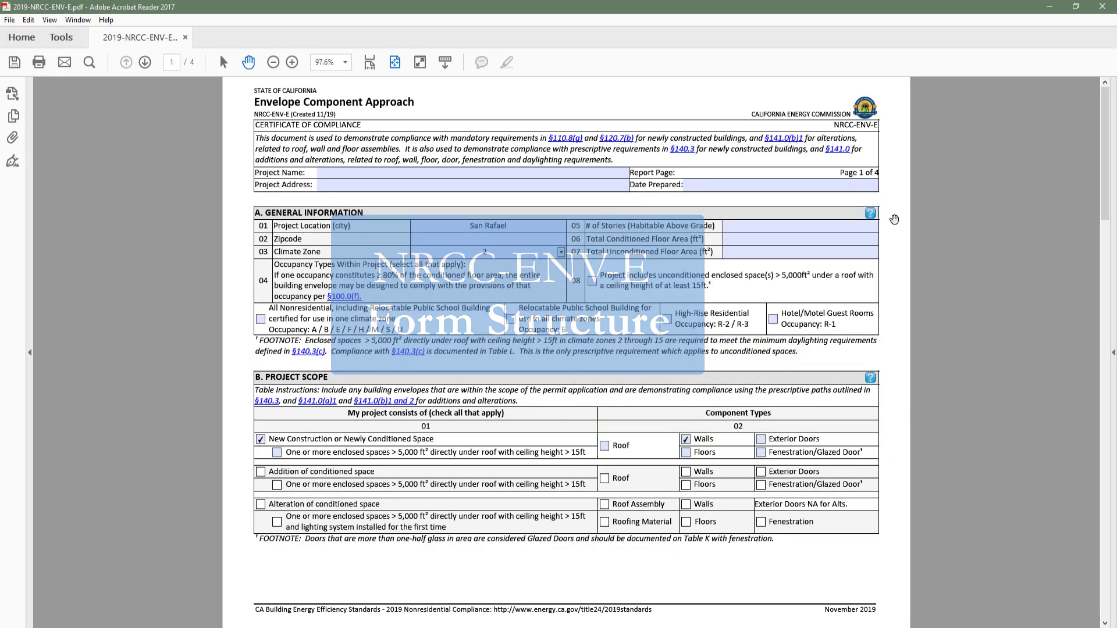
# Step: Fill in zipcode, 5 stories, 10,000 ft² conditioned, 0 ft² unconditioned, and all-nonresidential occupancy
pyautogui.click(541, 243)
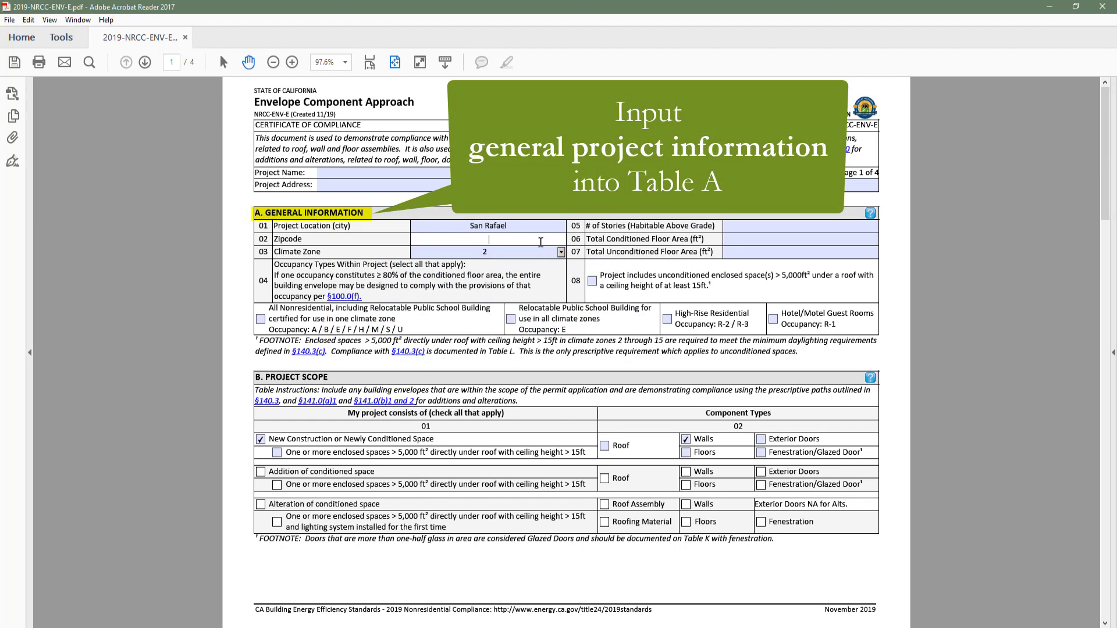
pyautogui.write('94901')
pyautogui.click(730, 224)
pyautogui.write('5')
pyautogui.click(779, 244)
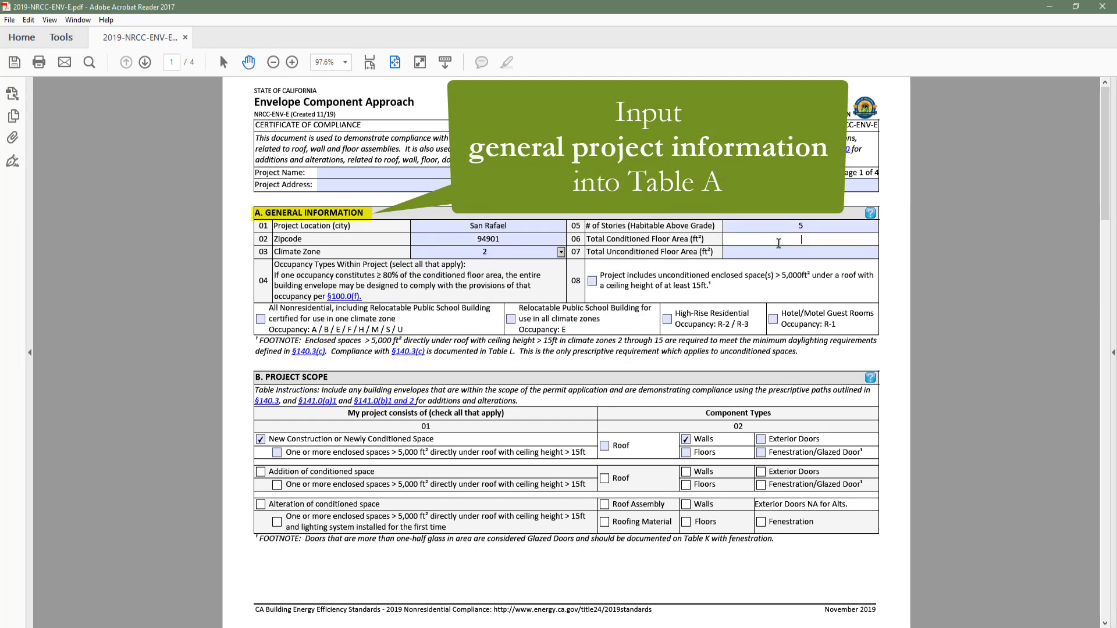
pyautogui.write('10000')
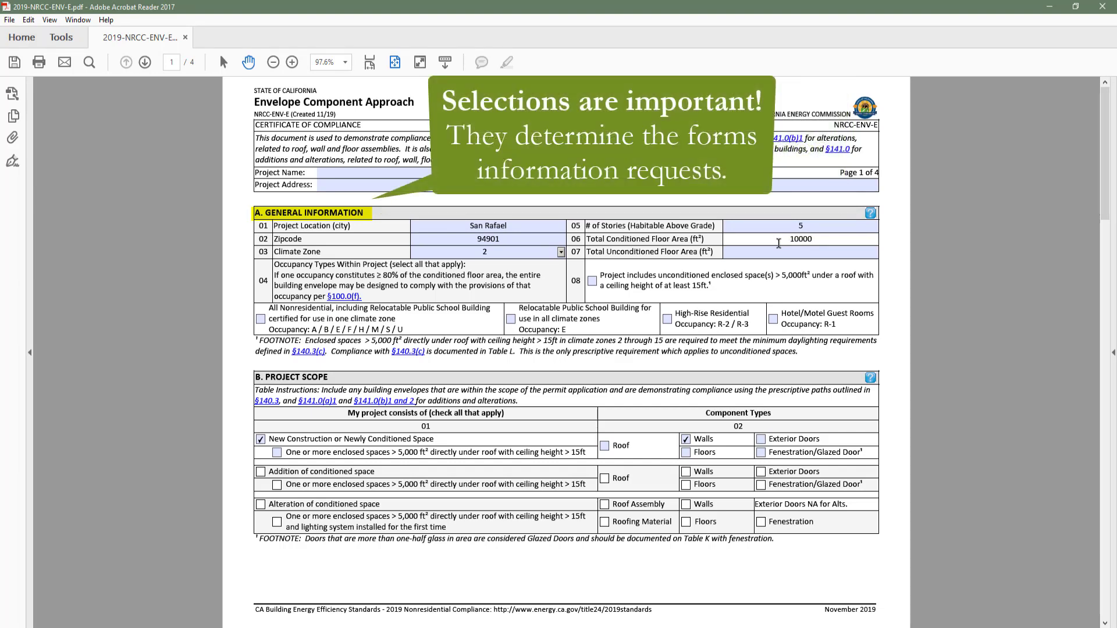
pyautogui.click(787, 252)
pyautogui.write('0')
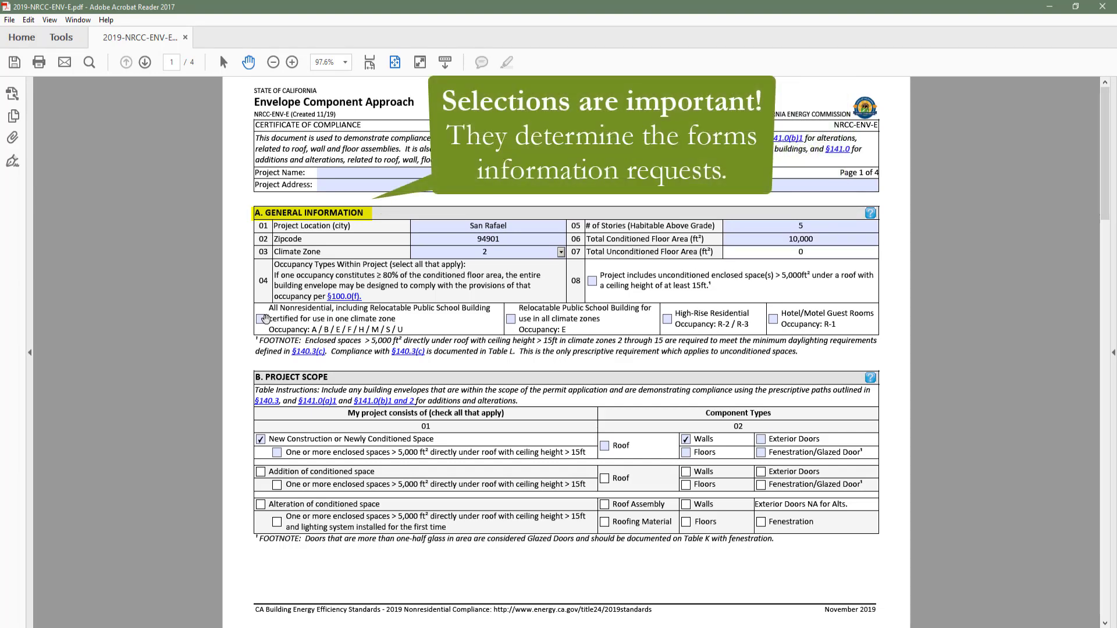
pyautogui.click(260, 319)
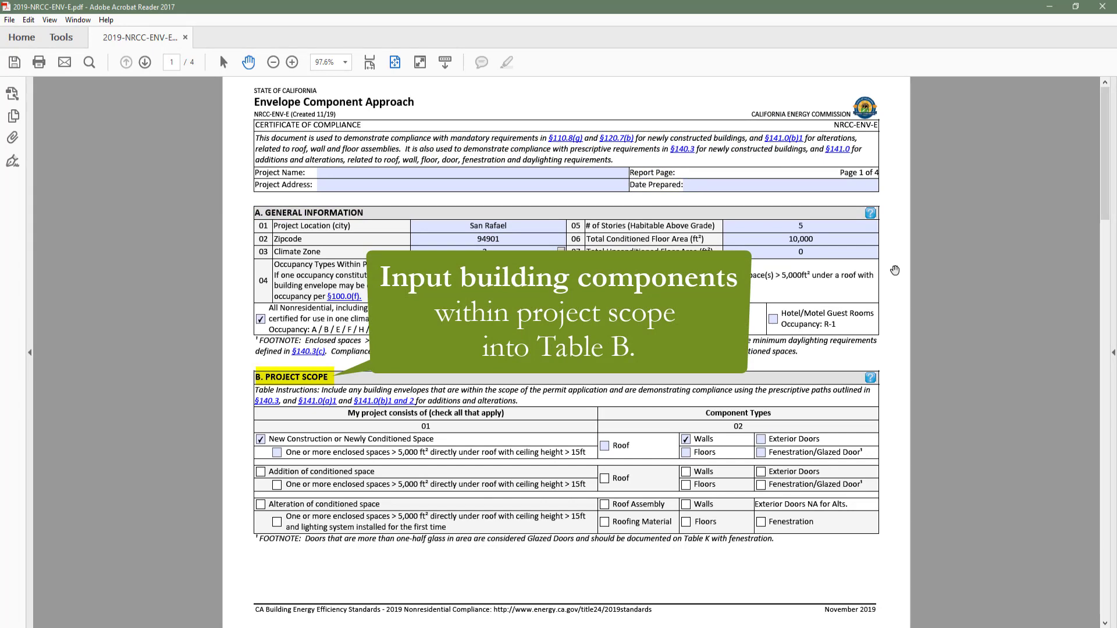
# Step: In Table B, clear New Construction and Walls, then tick Alteration, Walls and Fenestration
pyautogui.click(686, 440)
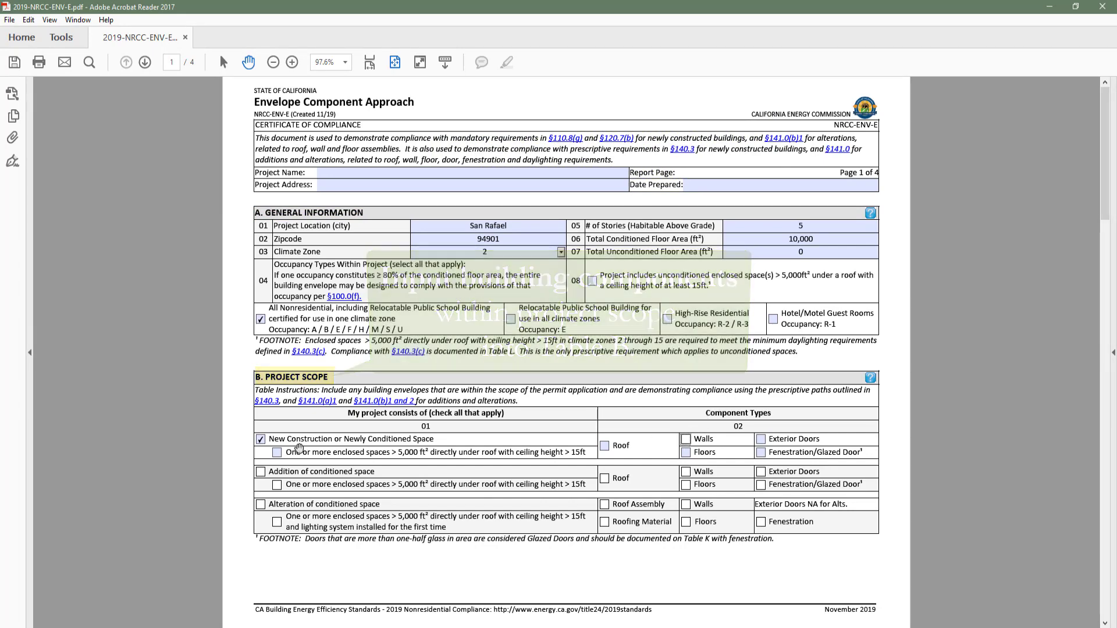
pyautogui.click(259, 439)
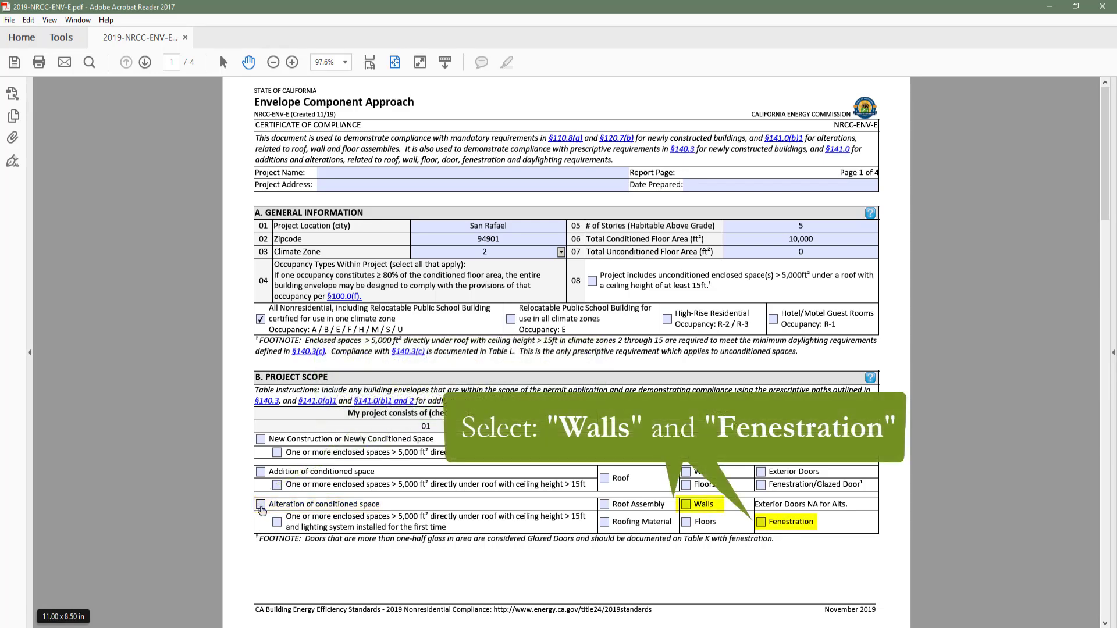
pyautogui.click(260, 509)
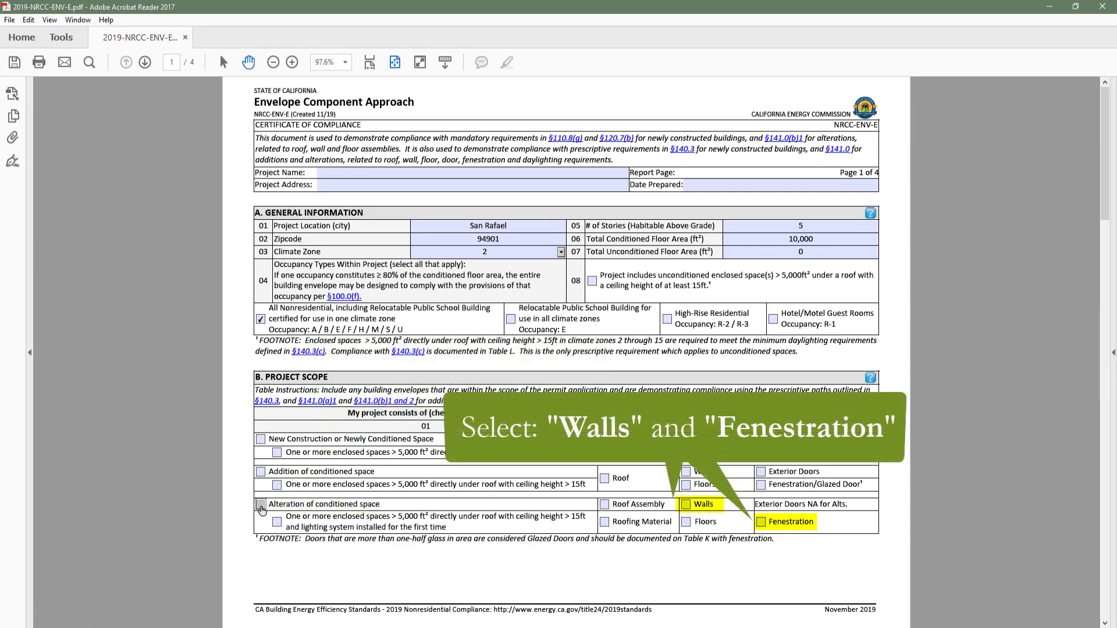
pyautogui.click(686, 504)
pyautogui.click(760, 522)
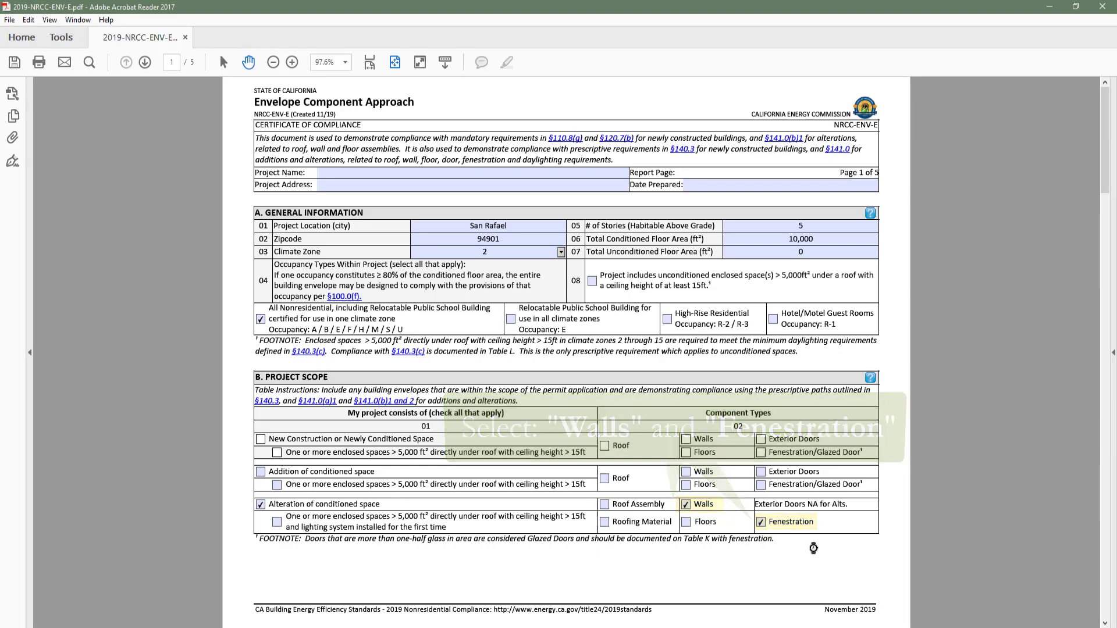
pyautogui.scroll(-3, 861, 369)
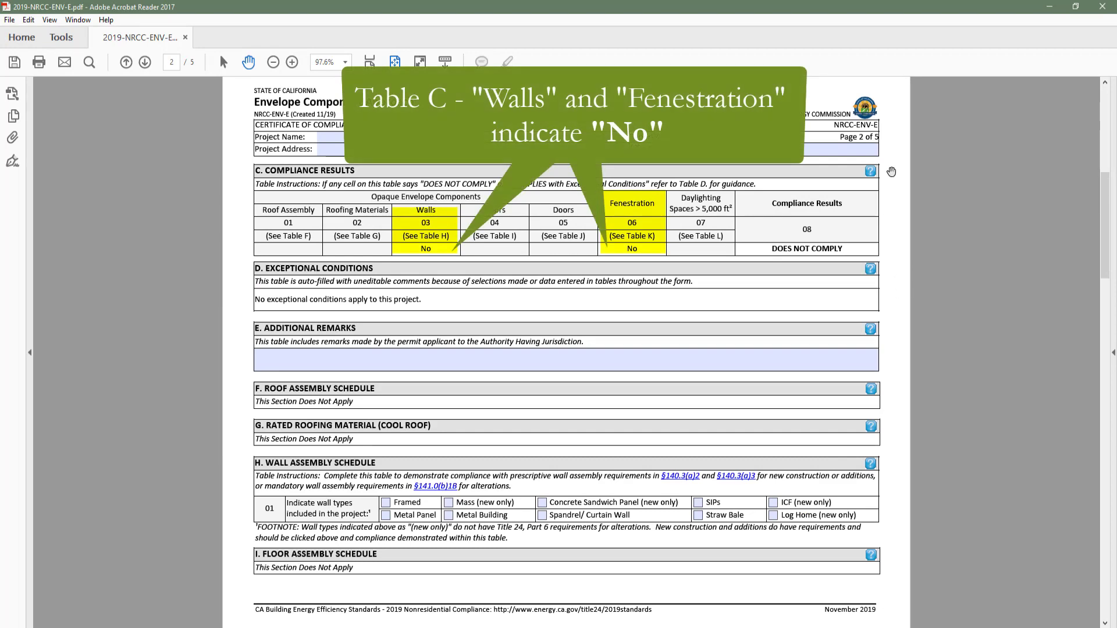
pyautogui.scroll(-2, 273, 256)
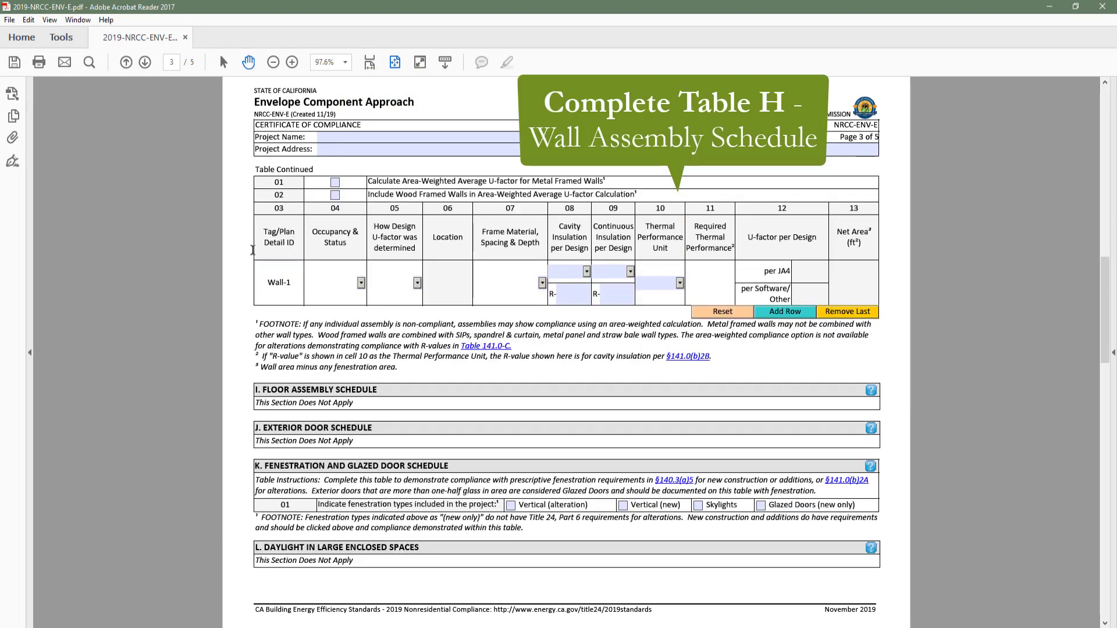
# Step: Fill Wall-1 with occupancy, JA4 Tables, Exterior, Wood 16" OC, R-15 and R-15 c.i
pyautogui.click(360, 282)
pyautogui.click(332, 305)
pyautogui.click(417, 282)
pyautogui.click(467, 282)
pyautogui.click(542, 282)
pyautogui.click(515, 317)
pyautogui.click(617, 278)
pyautogui.click(611, 367)
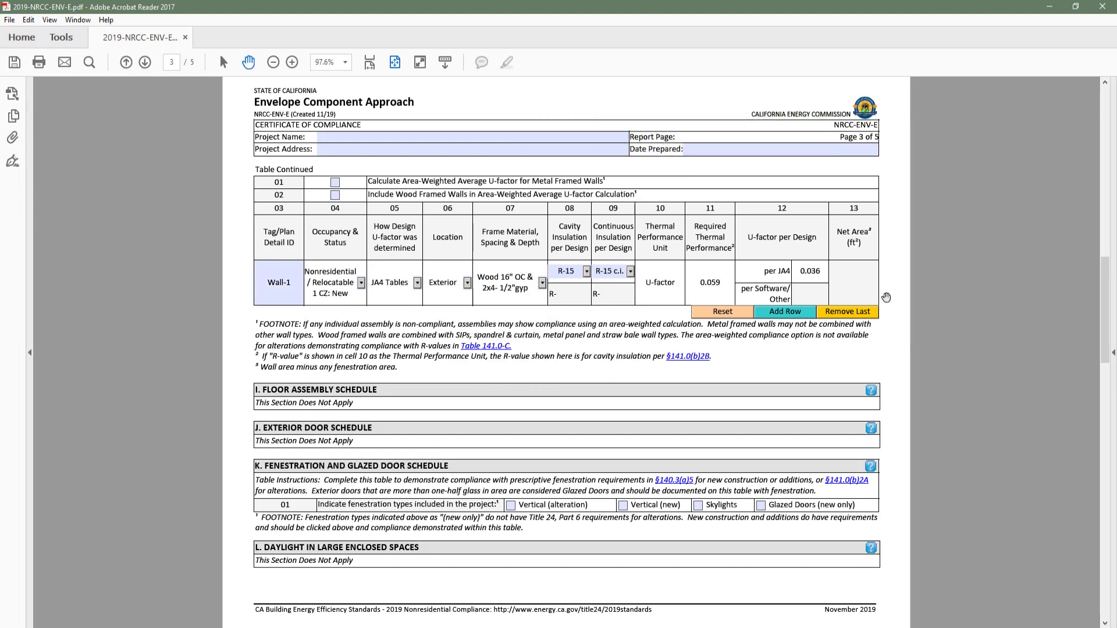
pyautogui.scroll(2, 890, 295)
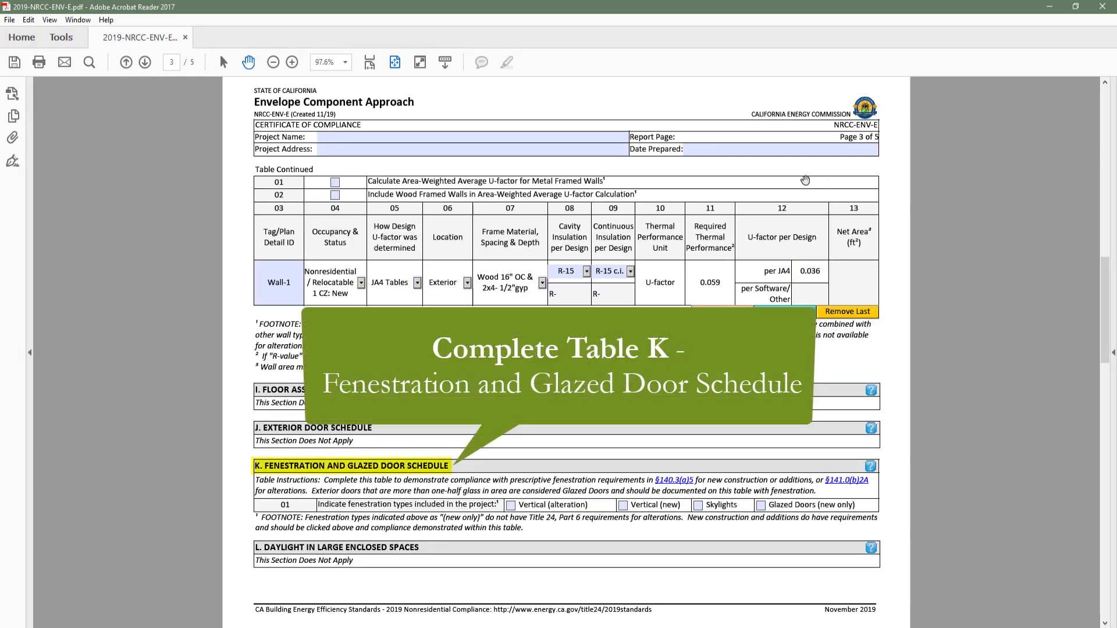
# Step: Tick a fenestration type in Table K and set Window-1 to Fixed Window with its methods
pyautogui.click(511, 506)
pyautogui.click(361, 266)
pyautogui.click(435, 266)
pyautogui.click(525, 266)
pyautogui.click(586, 266)
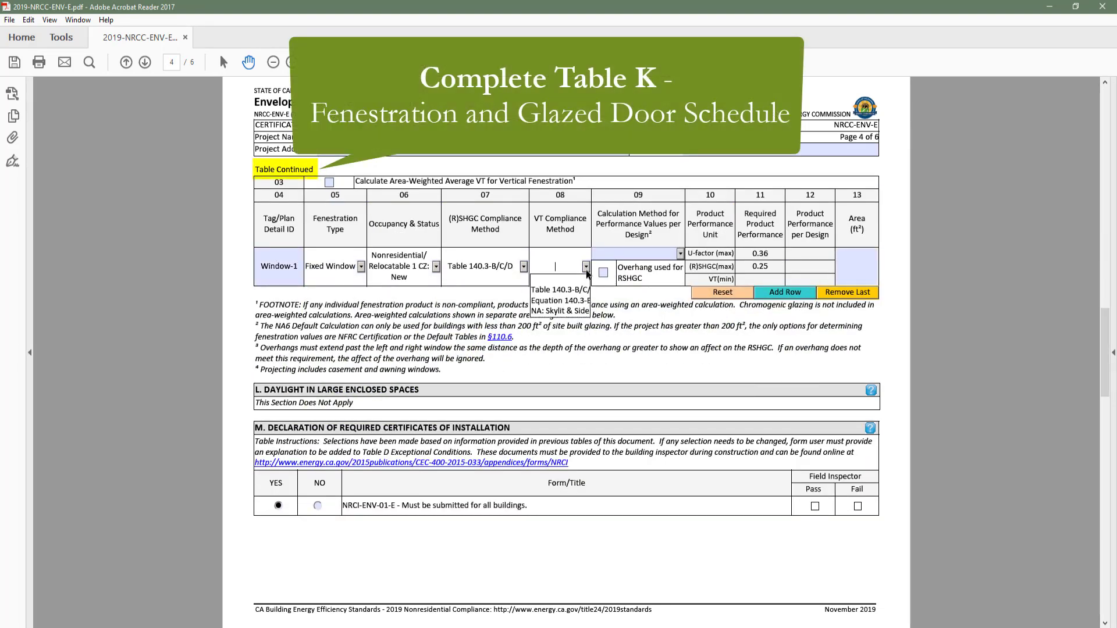
pyautogui.click(680, 253)
pyautogui.write('0.3')
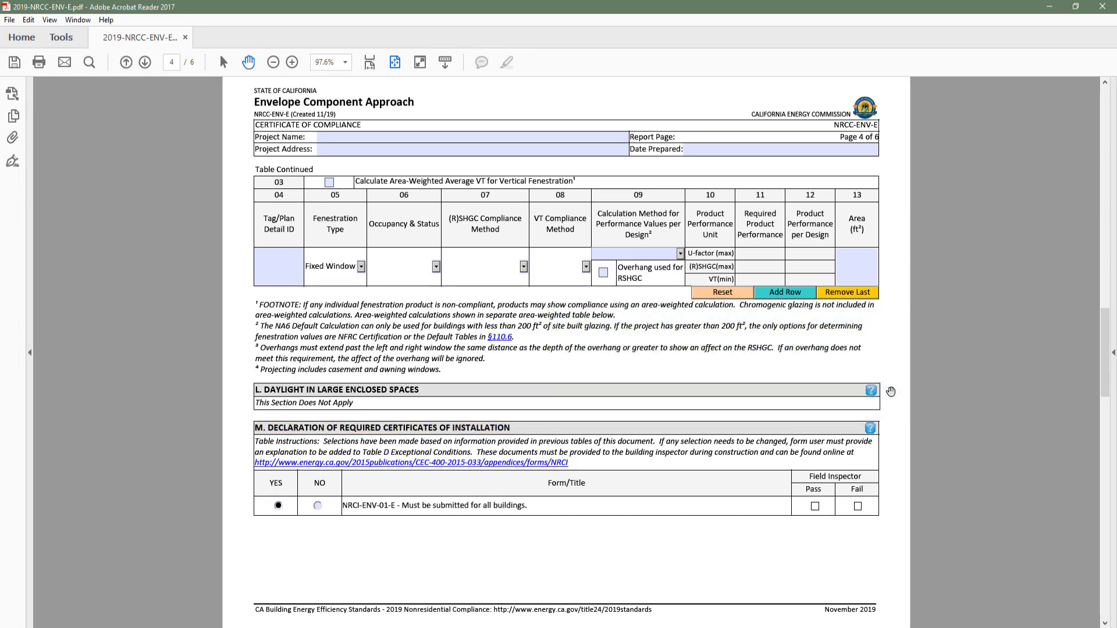
pyautogui.scroll(-3, 890, 390)
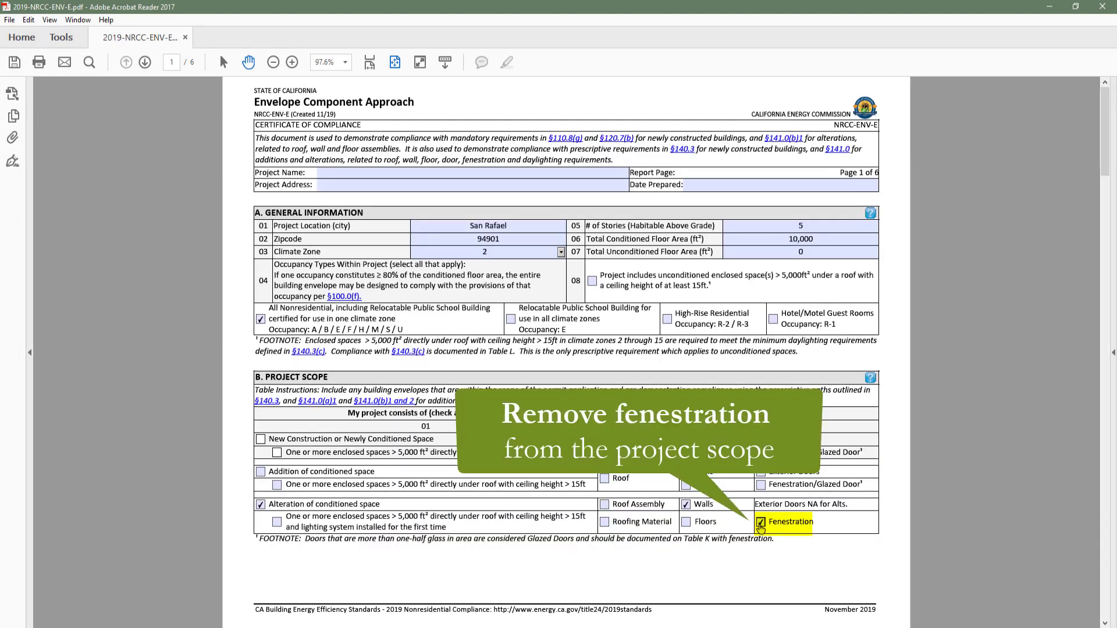
# Step: Untick Fenestration in Table B so Table C reads Complies
pyautogui.click(760, 524)
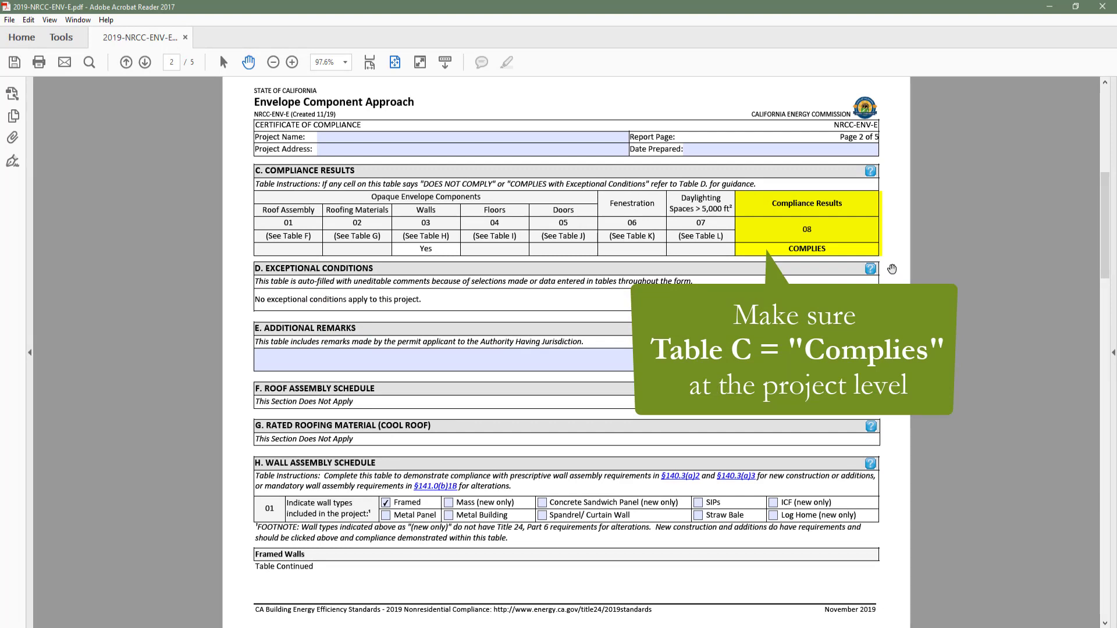
pyautogui.scroll(-1, 892, 269)
pyautogui.scroll(-2, 892, 270)
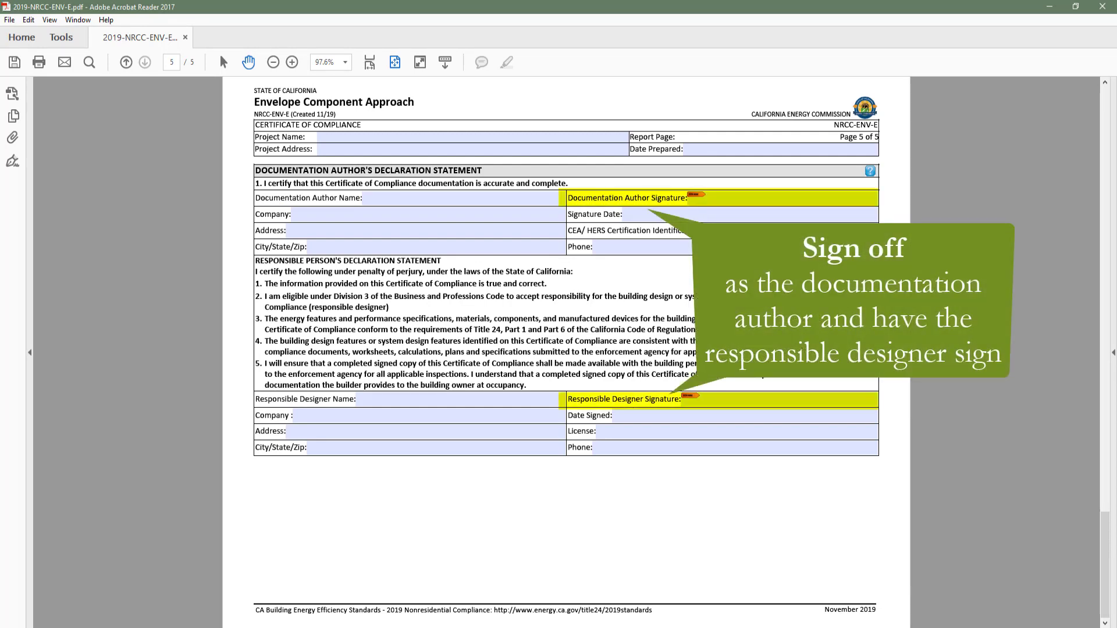
# Step: Try the page 5 Documentation Author Signature field, then cancel the Digital ID dialog
pyautogui.click(786, 199)
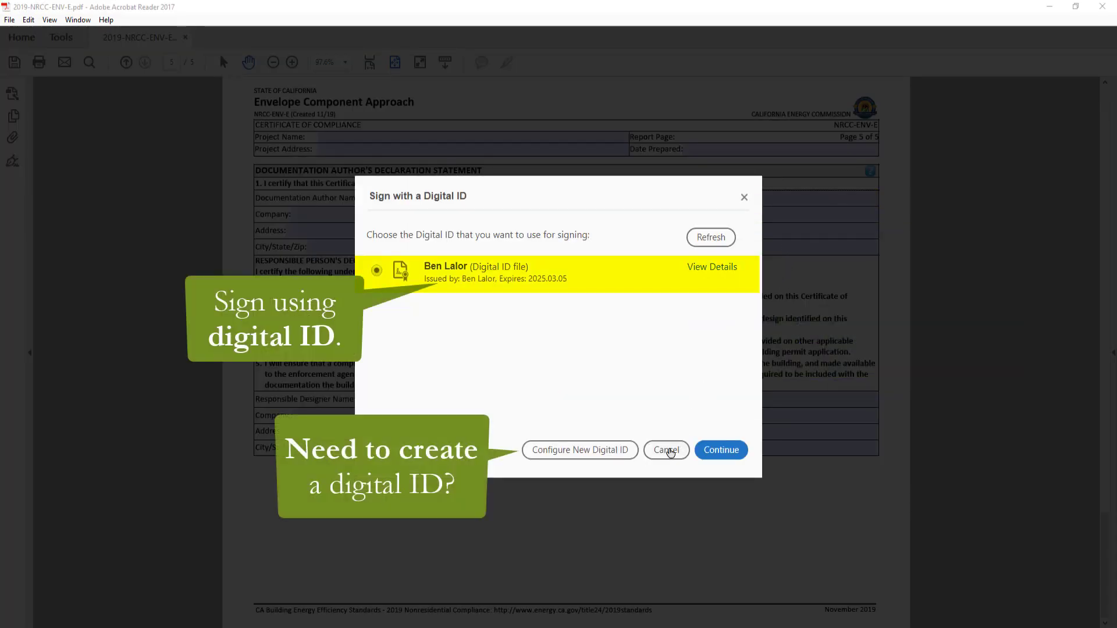
pyautogui.click(668, 451)
# Step: Fill the Project Name and Address fields with Example Project and 123 Example Street, returning to page 1
pyautogui.click(414, 137)
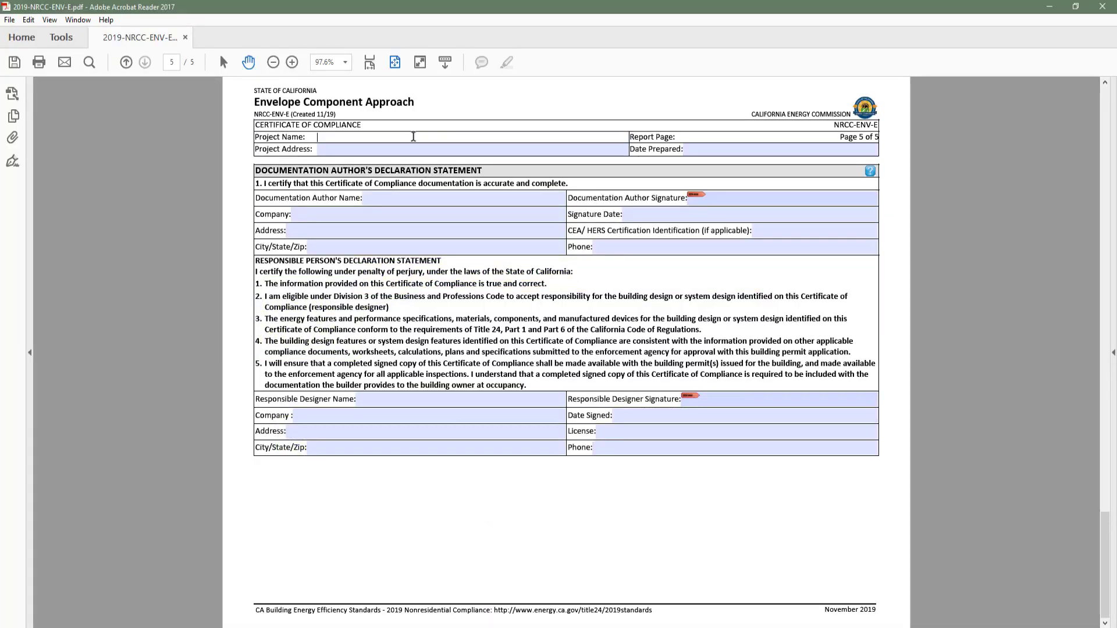
pyautogui.write('Example Project')
pyautogui.click(420, 148)
pyautogui.write('123 Example Street')
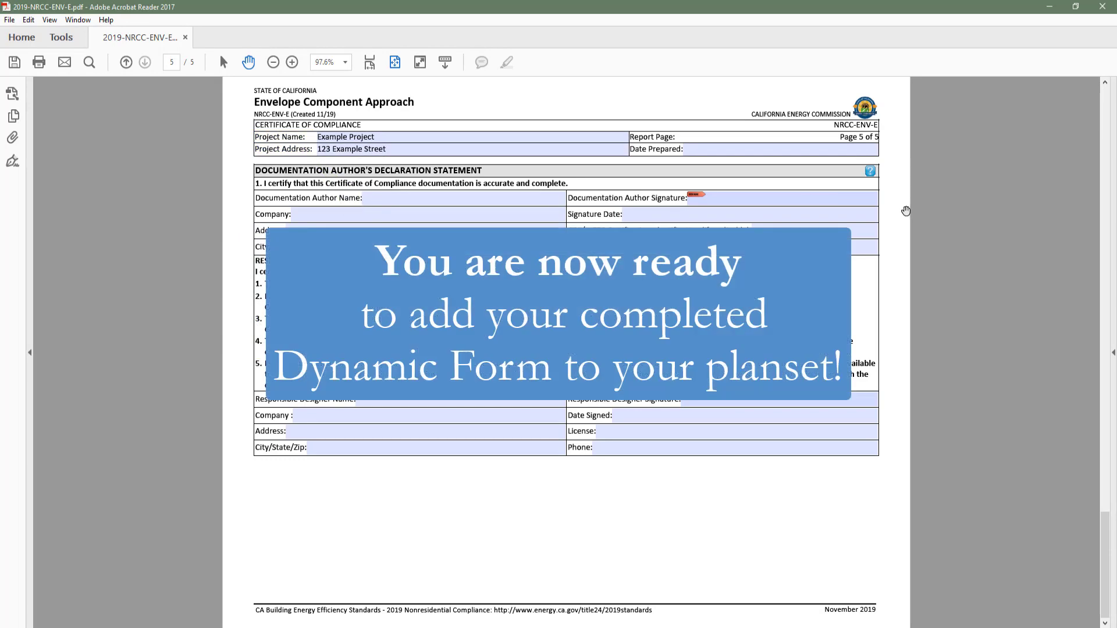
pyautogui.press('Home')
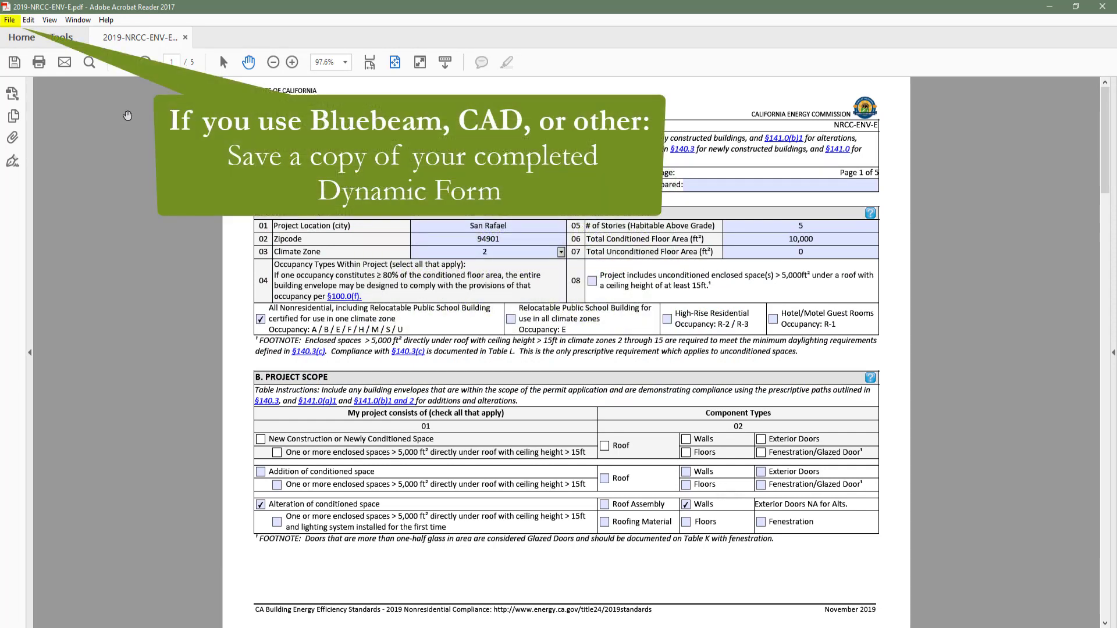
pyautogui.click(10, 19)
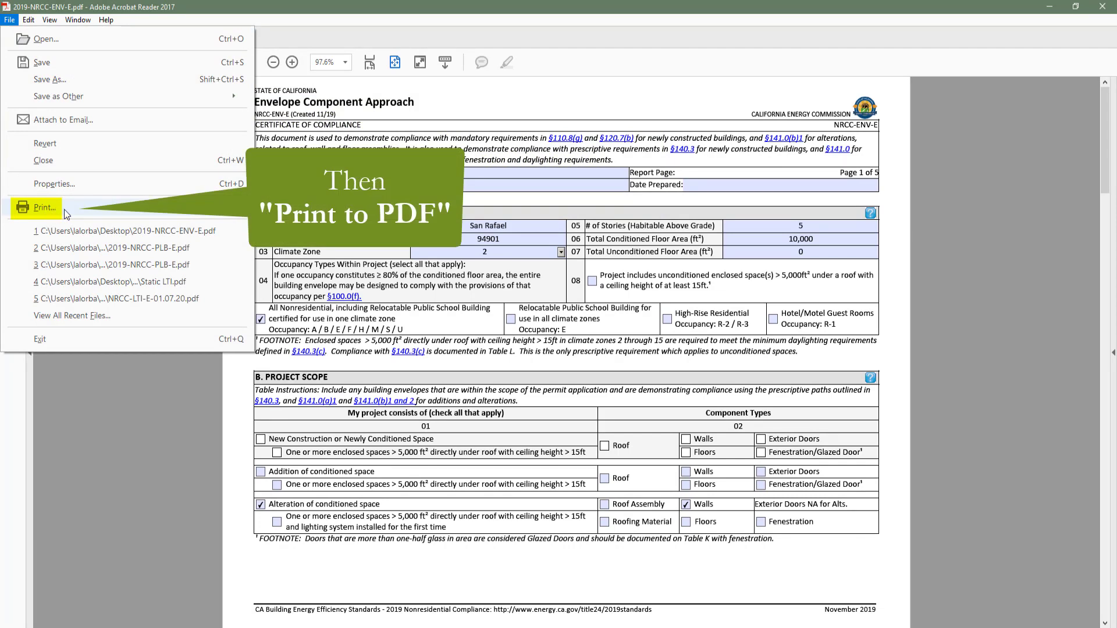
pyautogui.click(43, 208)
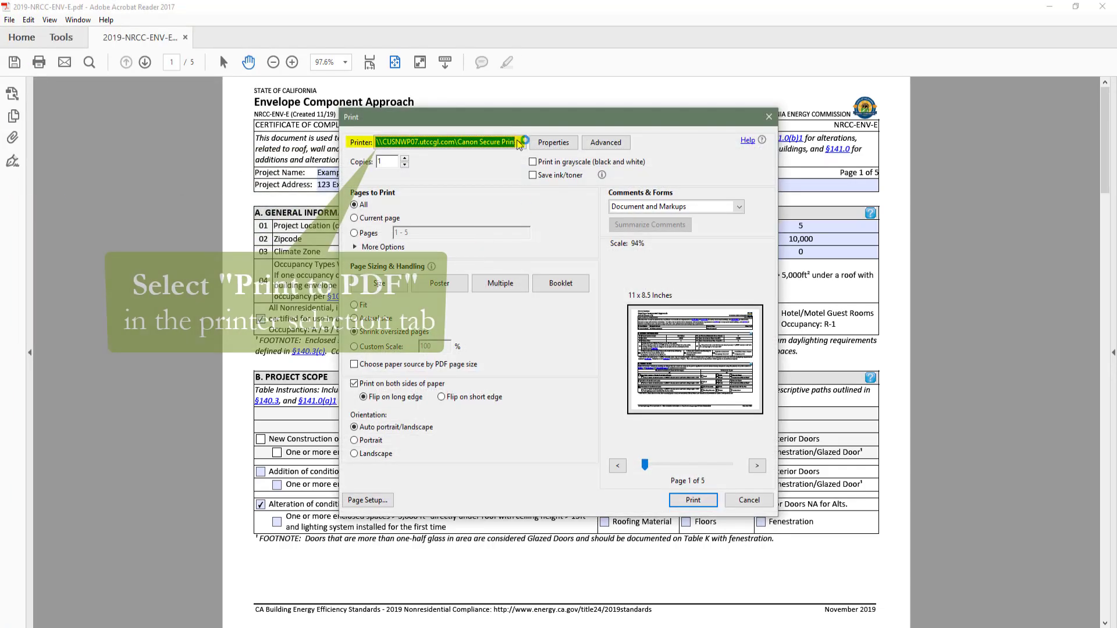
pyautogui.click(521, 141)
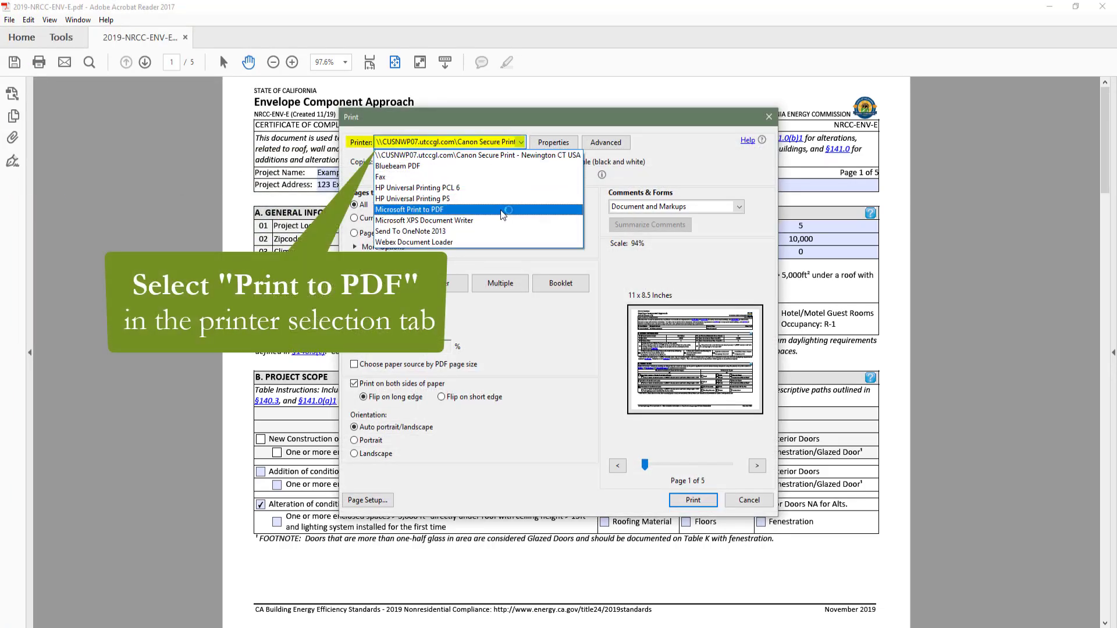
pyautogui.click(503, 210)
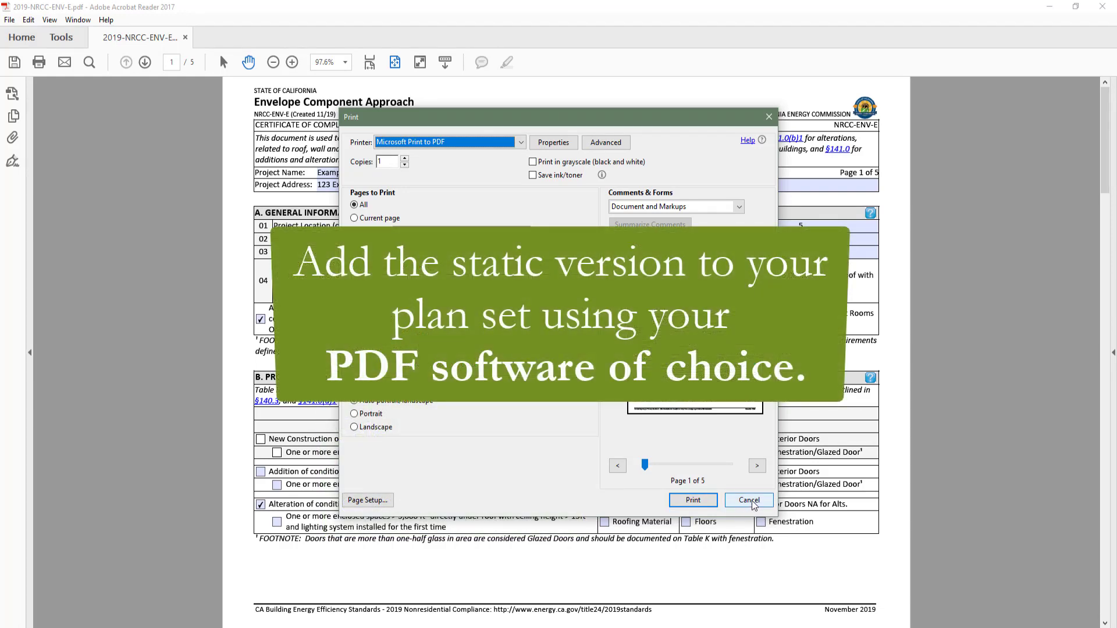
pyautogui.click(749, 502)
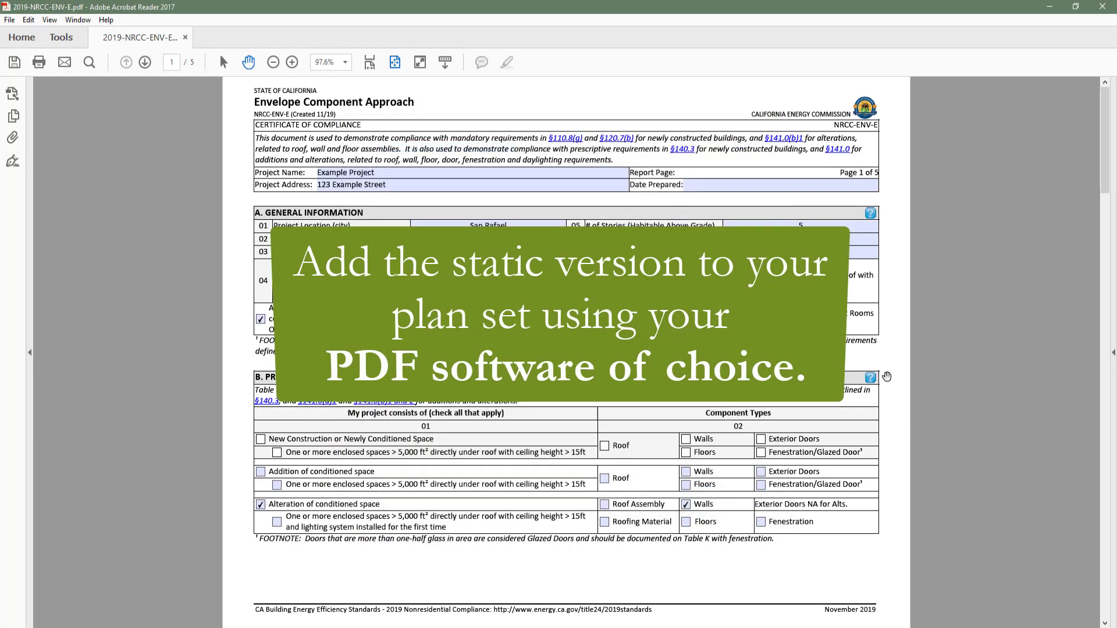